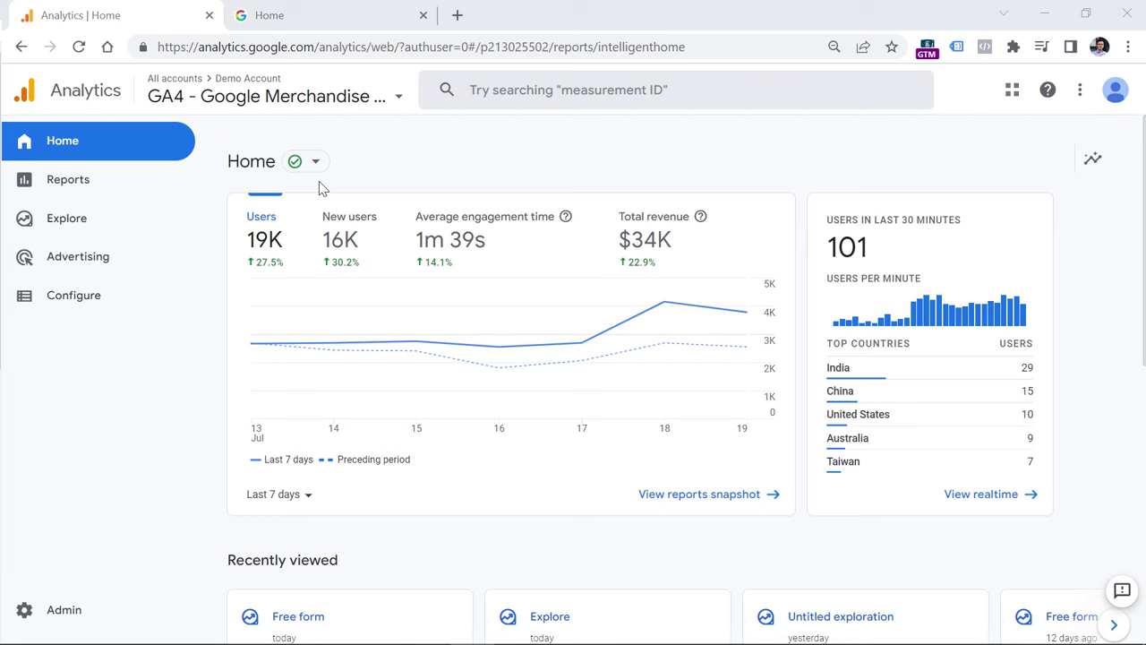
Start a new Funnel exploration from Explore, showing the default five-step funnel by device category
{"action": "left_click", "coordinate": [69, 225]}
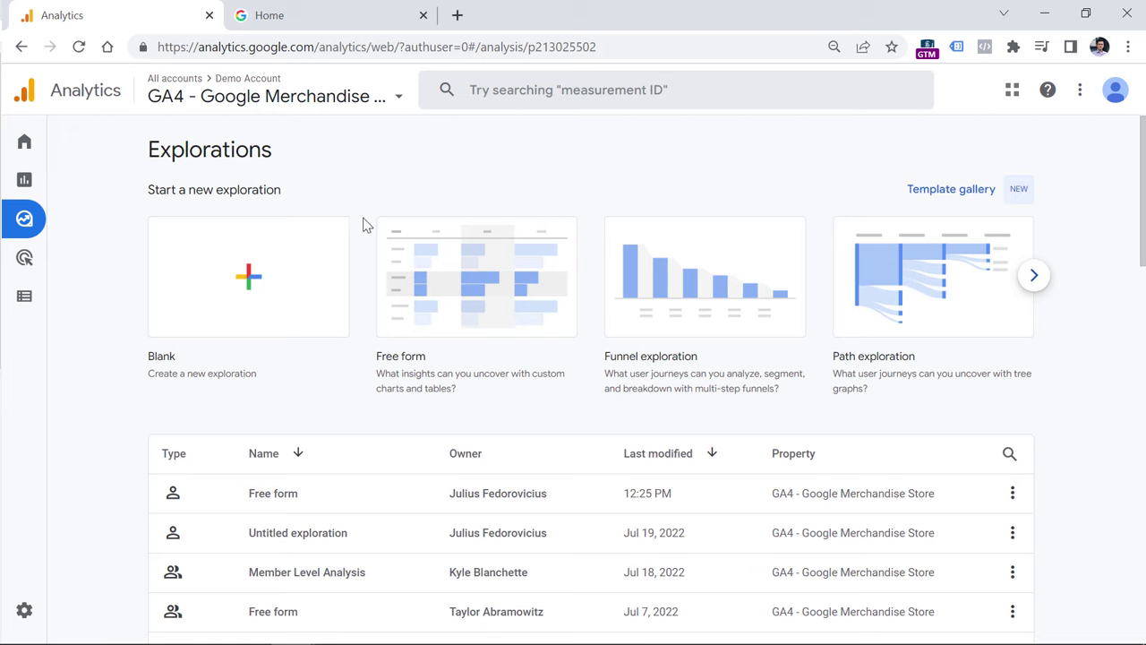
{"action": "left_click", "coordinate": [711, 279]}
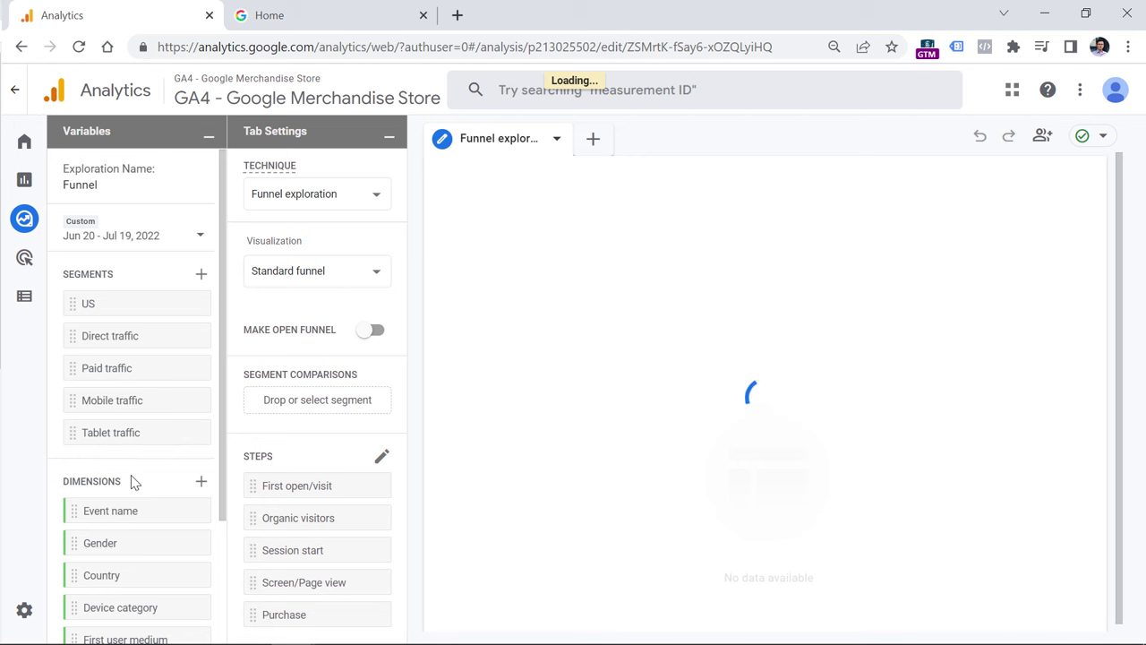
{"action": "scroll", "coordinate": [135, 450], "scroll_direction": "down", "scroll_amount": 2}
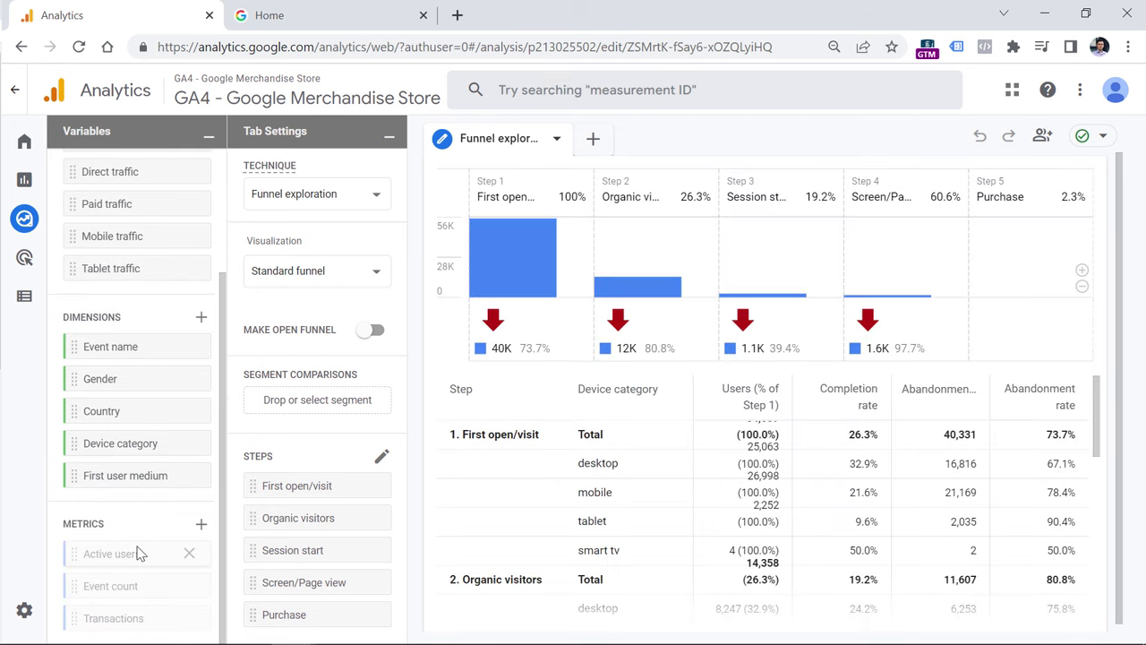
{"action": "scroll", "coordinate": [139, 553], "scroll_direction": "up", "scroll_amount": 3}
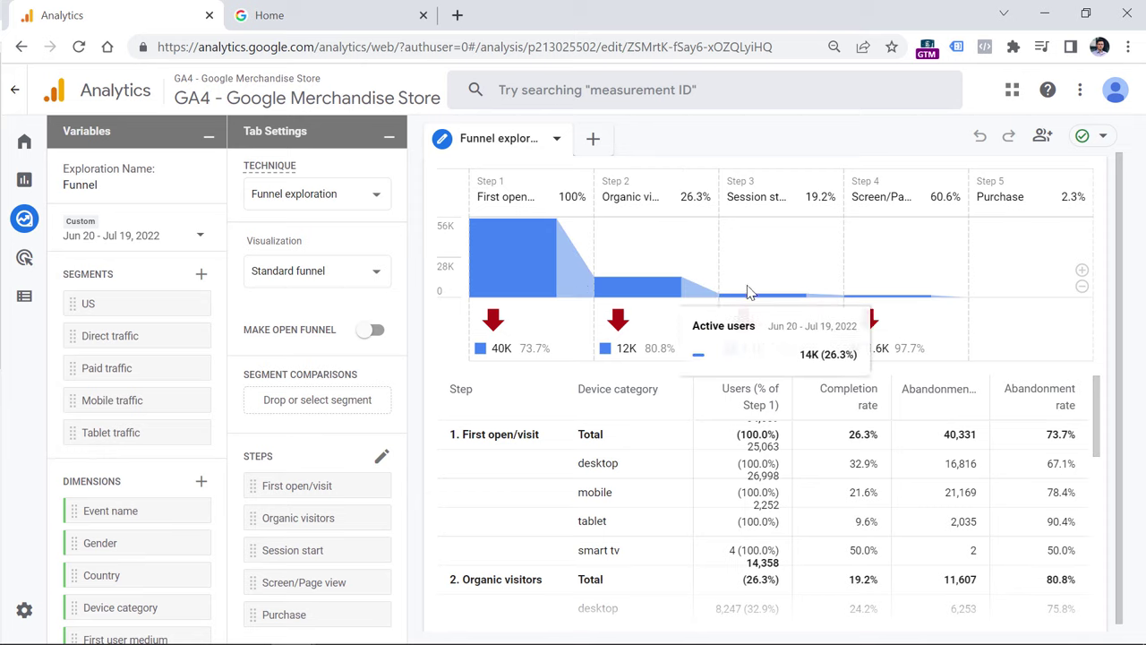
{"action": "mouse_move", "coordinate": [860, 303]}
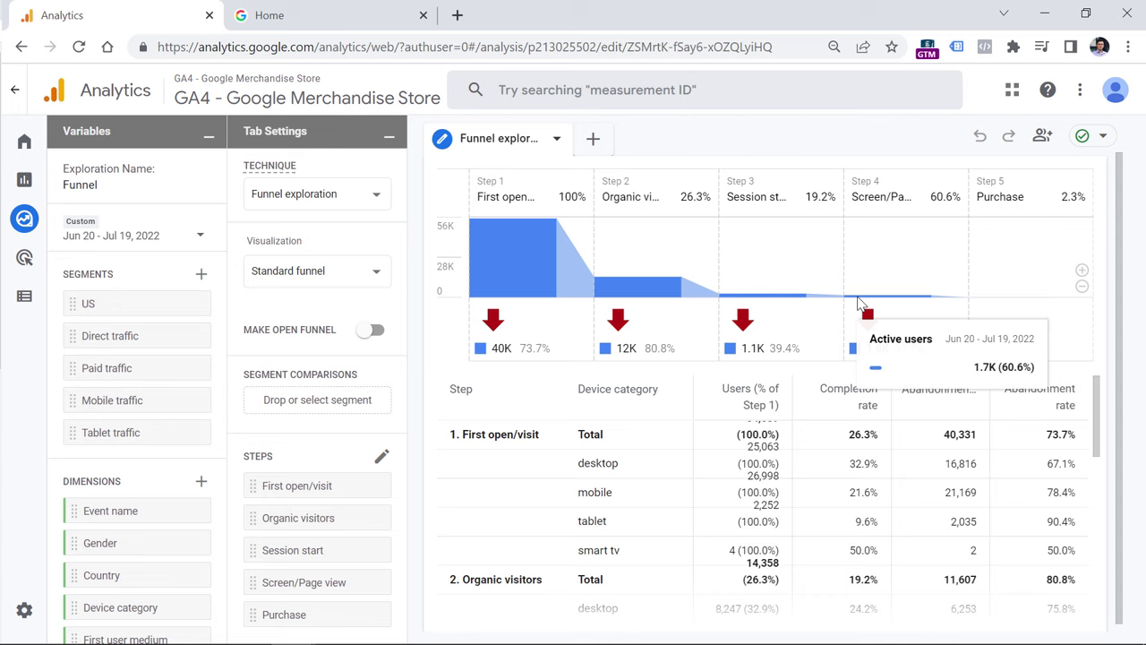
{"action": "mouse_move", "coordinate": [371, 492]}
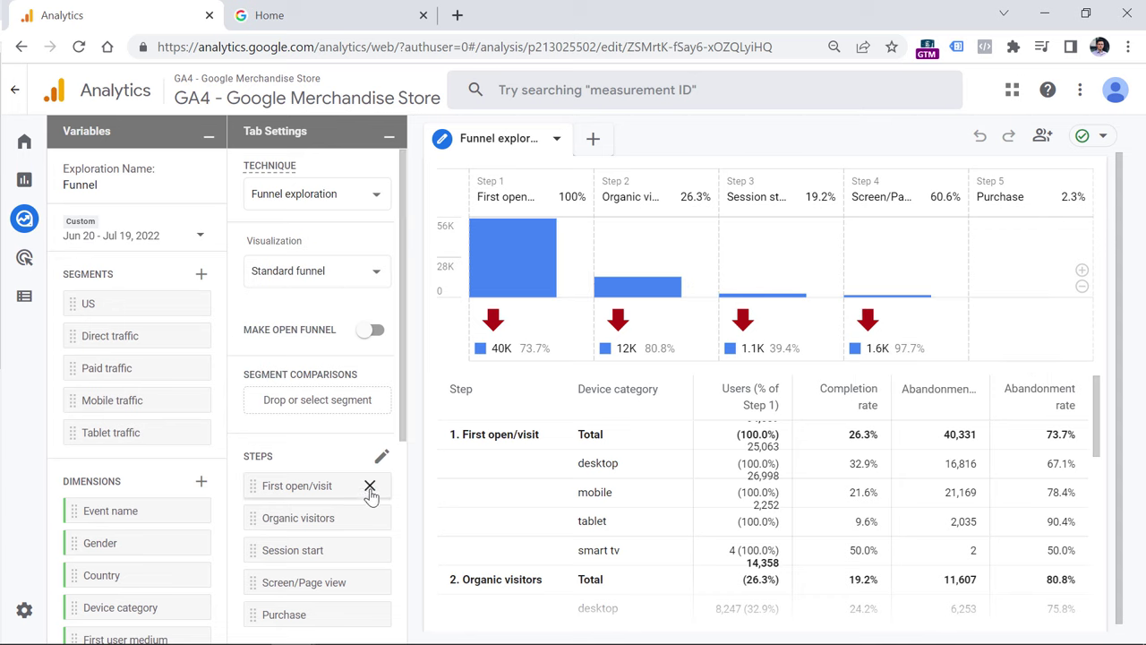
Delete every default step, First open/visit onward, and edit the steps, leaving a blank Step 1
{"action": "left_click", "coordinate": [370, 486]}
{"action": "left_click", "coordinate": [370, 486]}
{"action": "left_click", "coordinate": [370, 486]}
{"action": "left_click", "coordinate": [369, 486]}
{"action": "left_click", "coordinate": [369, 486]}
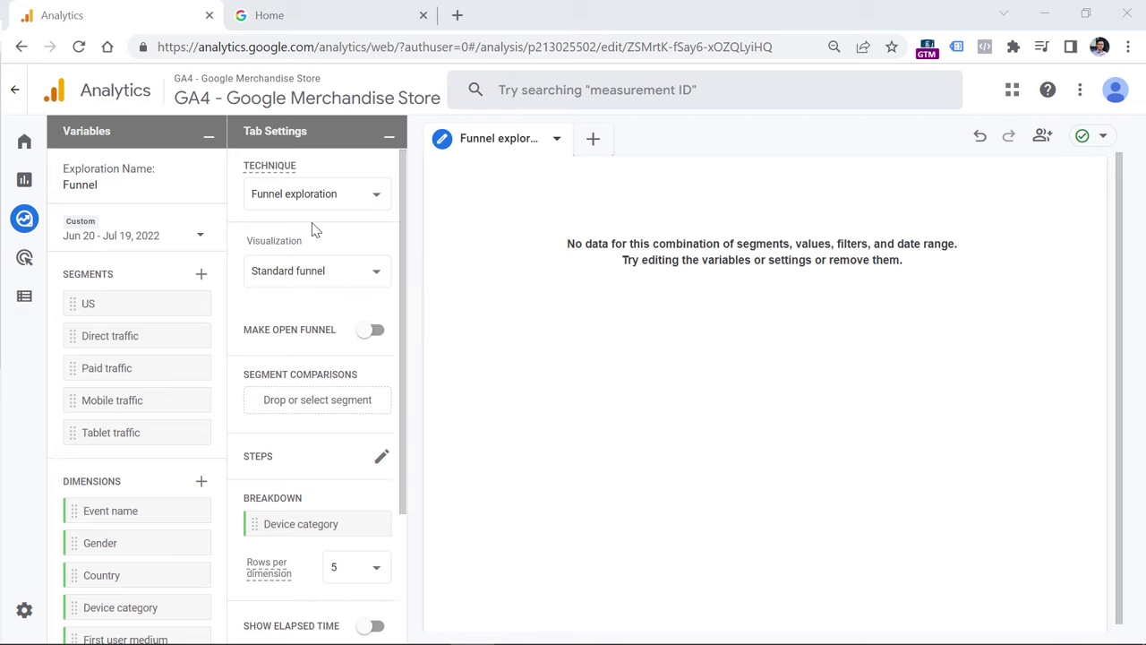
{"action": "left_click", "coordinate": [382, 460]}
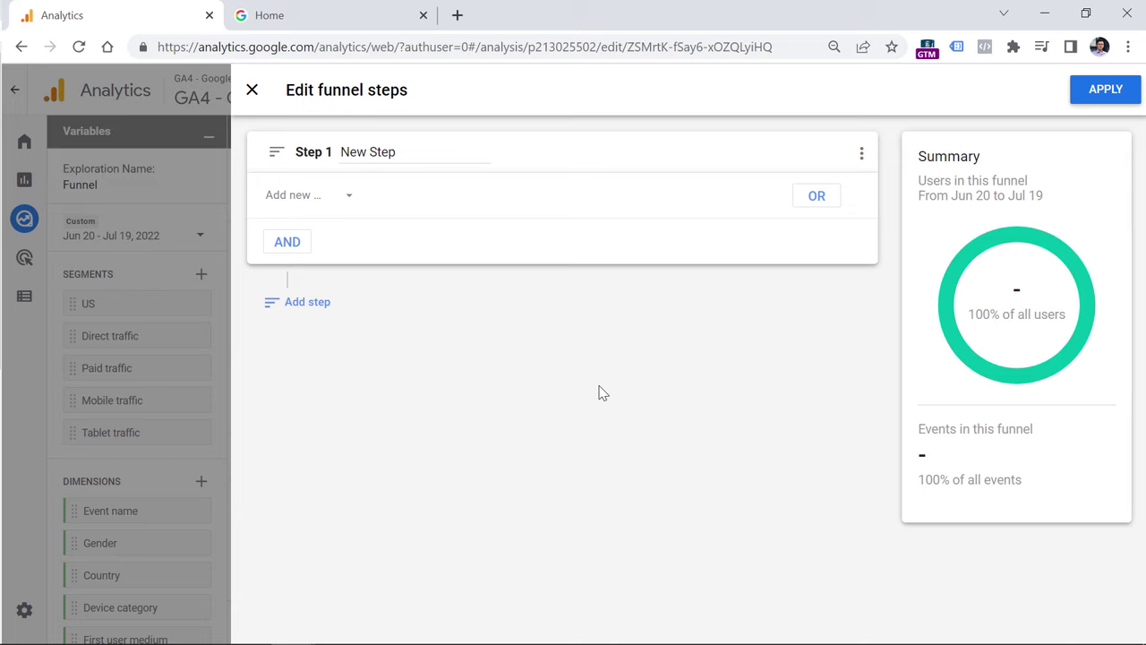
Set Step 1 to the view_item event, name it 'Viewed product', and add Step 2
{"action": "left_click", "coordinate": [309, 200]}
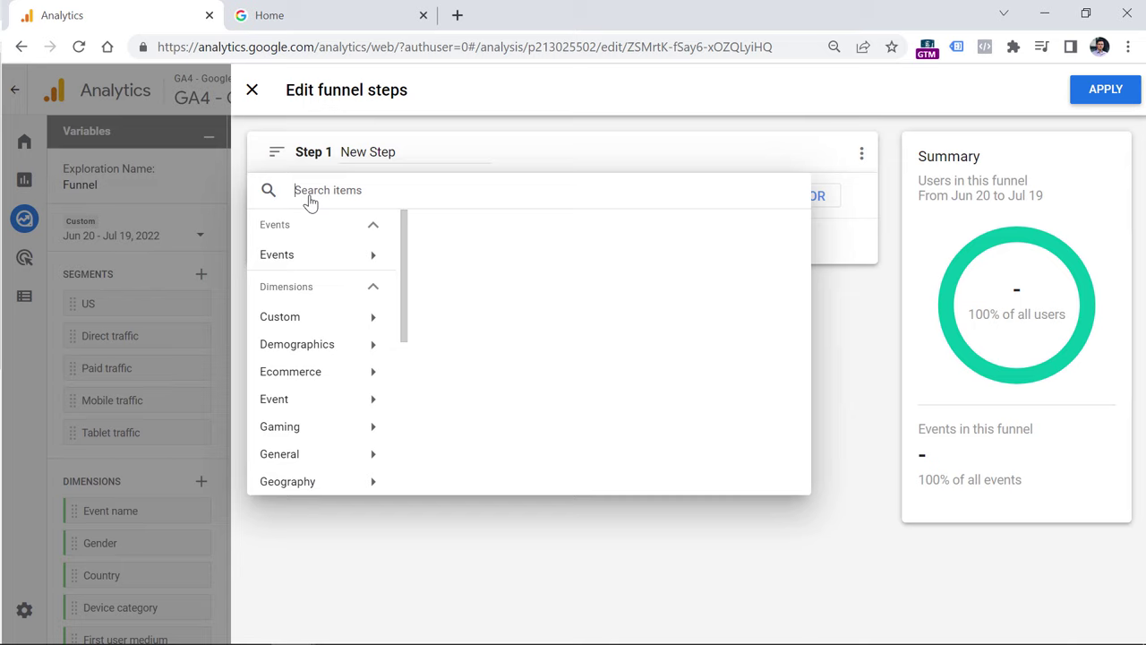
{"action": "type", "text": "view_item"}
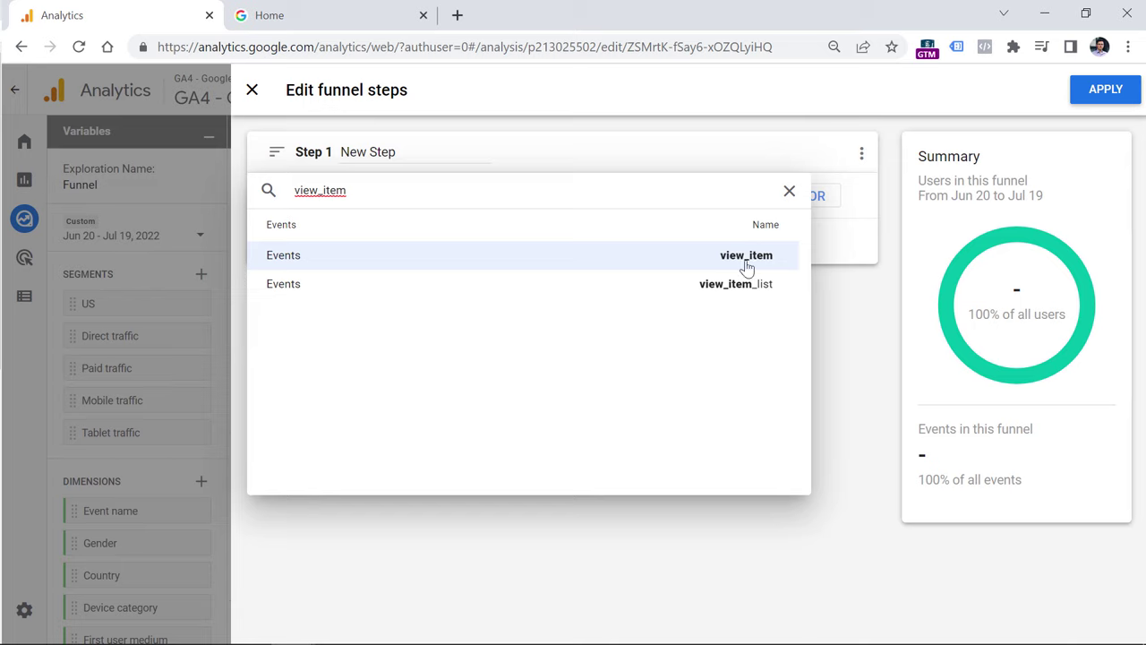
{"action": "left_click", "coordinate": [746, 255]}
{"action": "triple_click", "coordinate": [366, 153]}
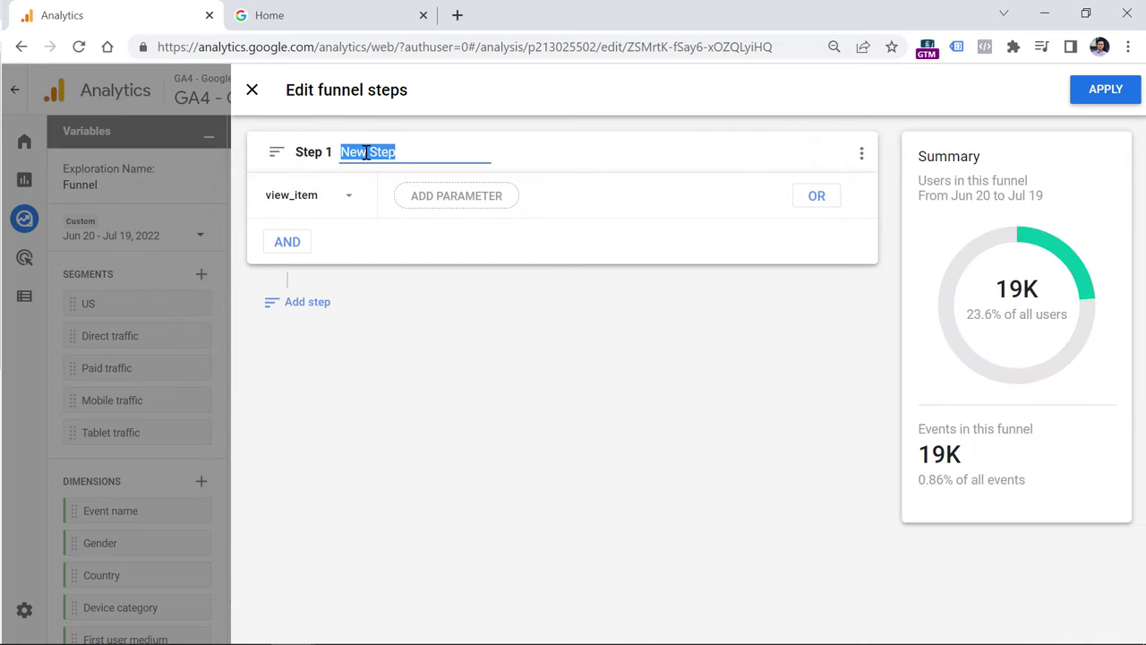
{"action": "type", "text": "Viewed product"}
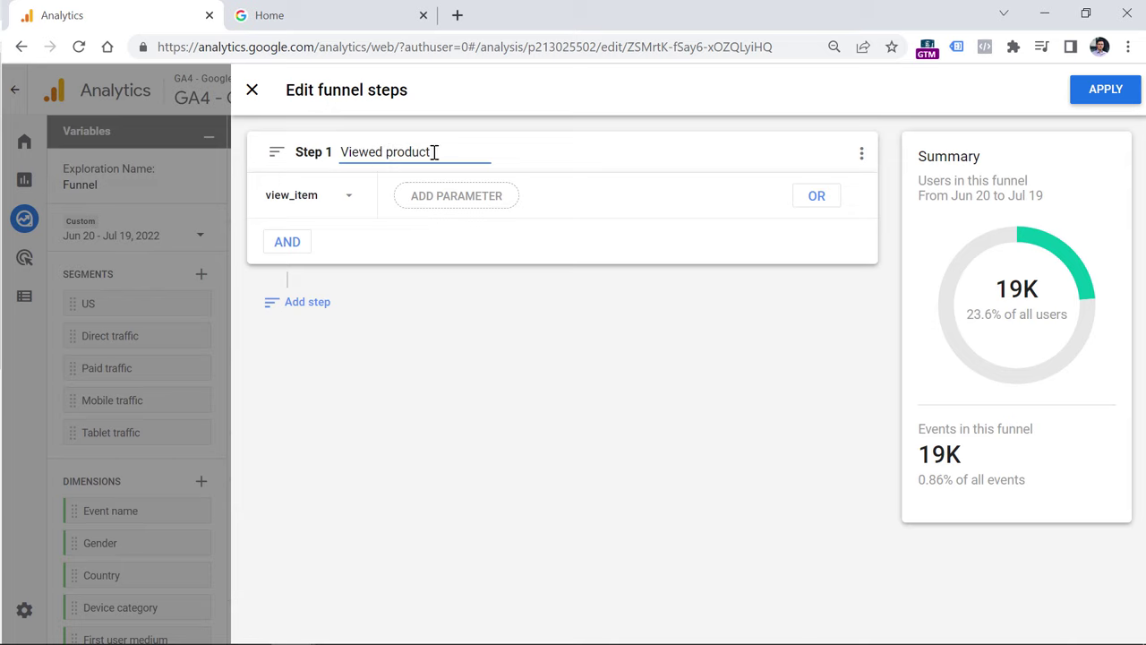
{"action": "left_click", "coordinate": [304, 306]}
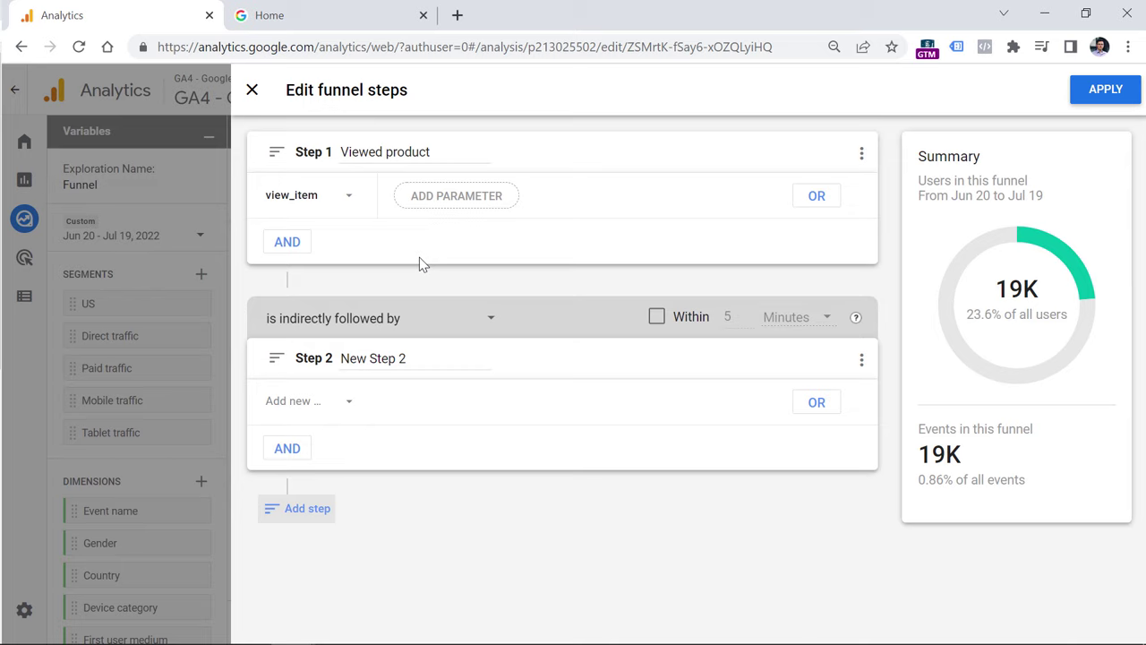
Set Step 2 to the add_to_cart event and name it 'Added to cart'
{"action": "left_click", "coordinate": [312, 405]}
{"action": "type", "text": "add_to_cart"}
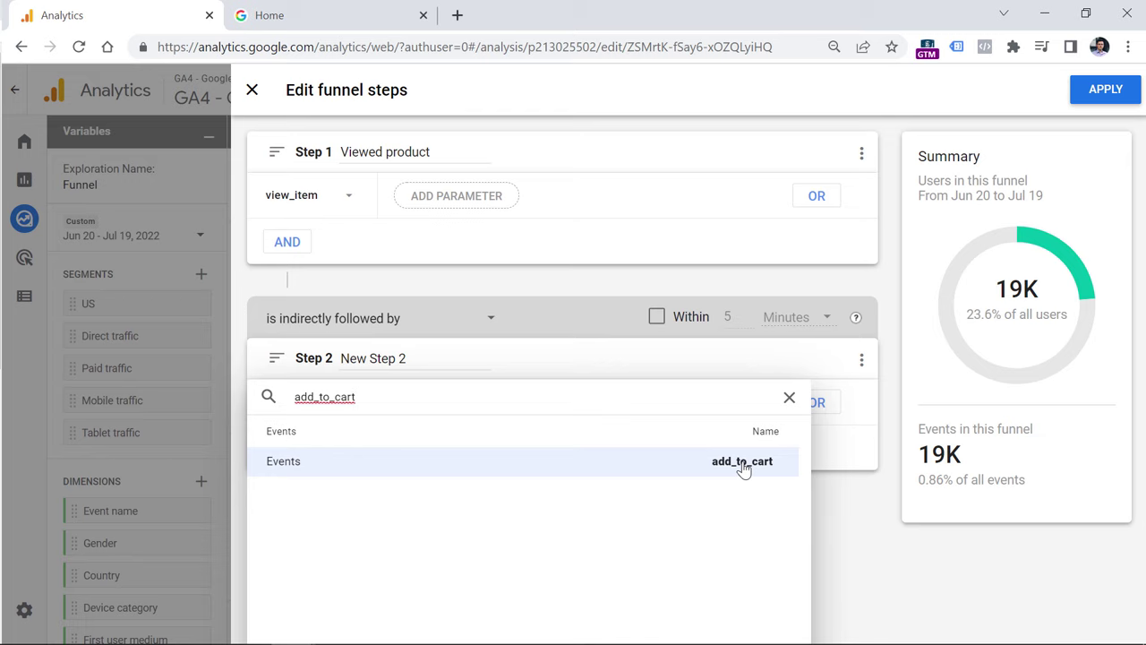
{"action": "left_click", "coordinate": [742, 461]}
{"action": "left_click", "coordinate": [411, 366]}
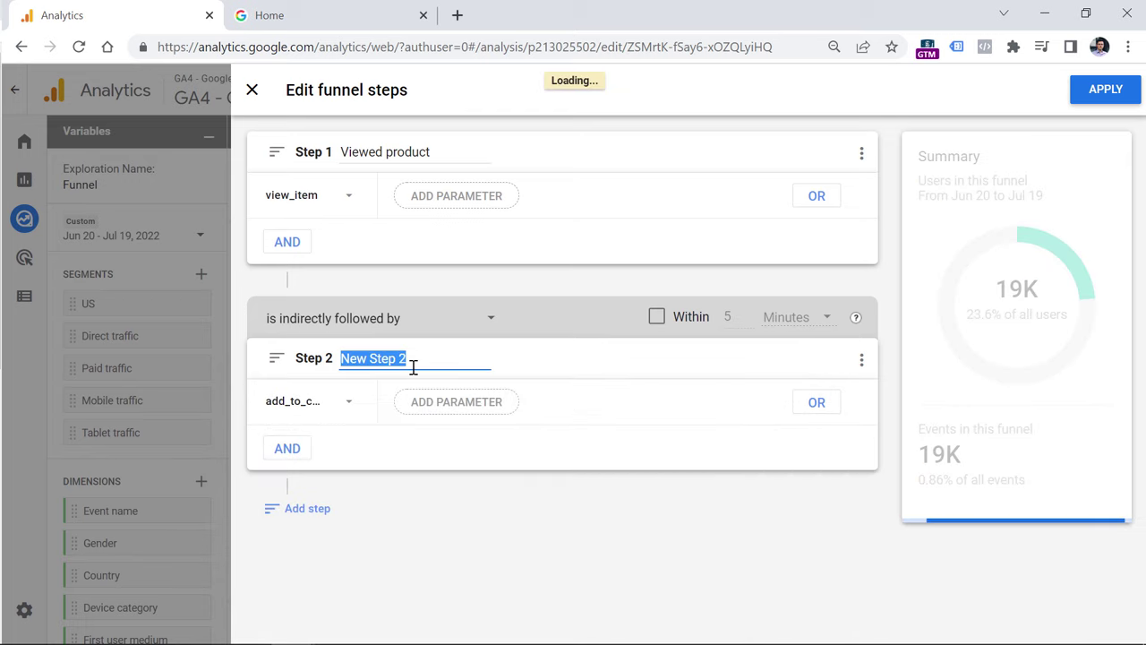
{"action": "type", "text": "Added to cart"}
{"action": "left_click", "coordinate": [550, 346]}
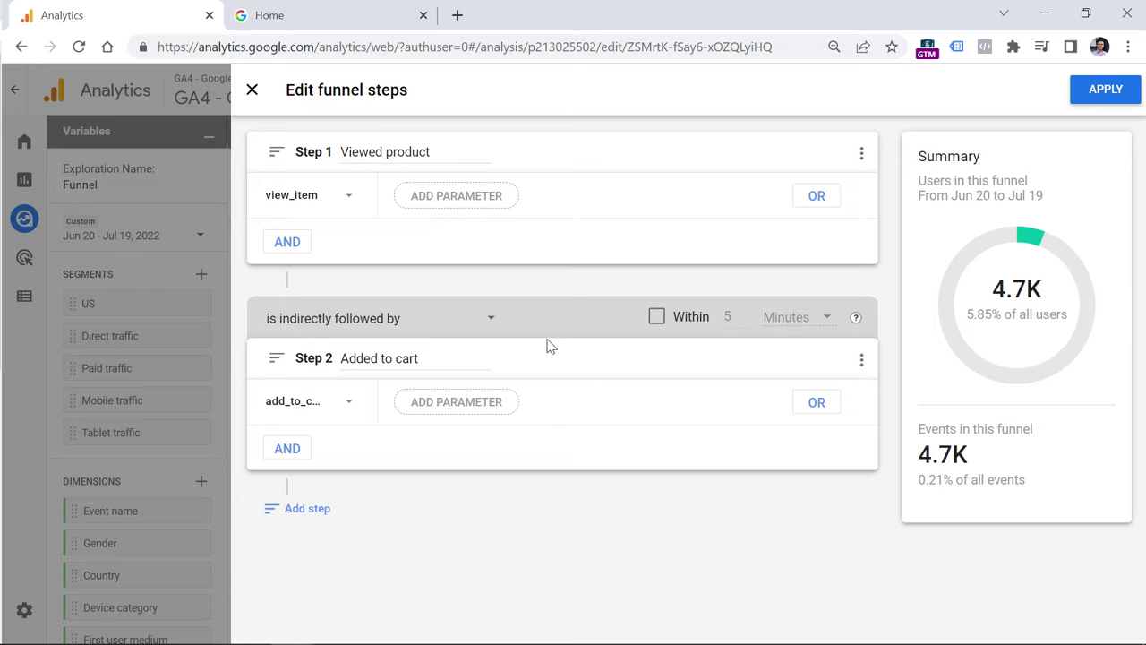
Try a Within 5 Days limit between the steps, then remove the time limit
{"action": "left_click", "coordinate": [657, 320]}
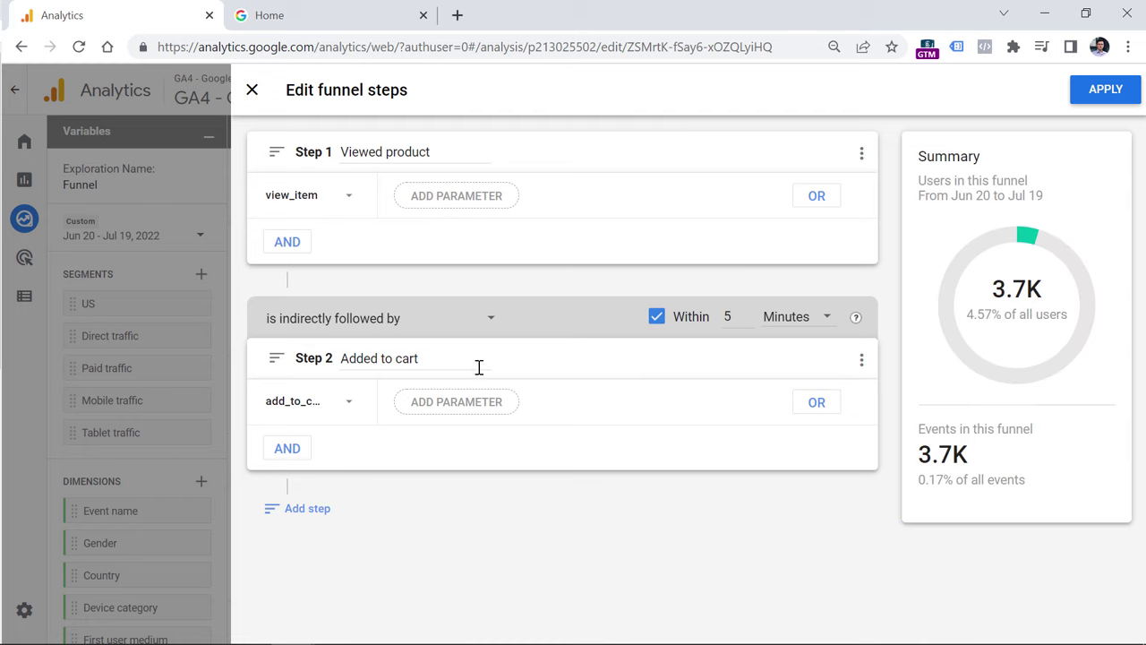
{"action": "left_click", "coordinate": [797, 324]}
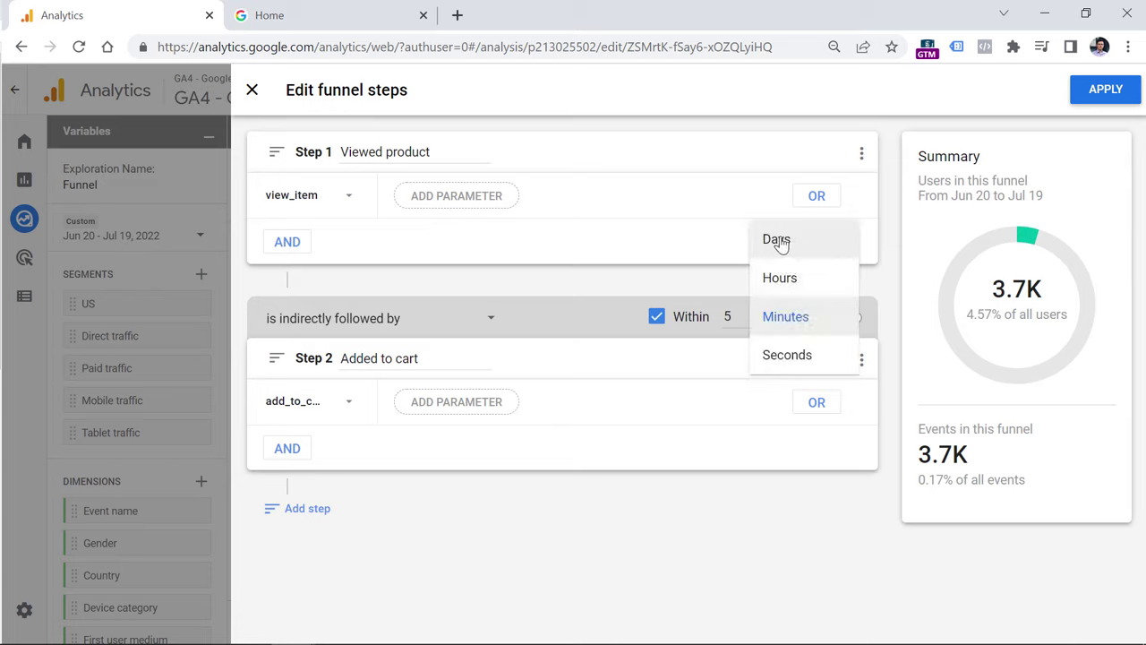
{"action": "left_click", "coordinate": [775, 238]}
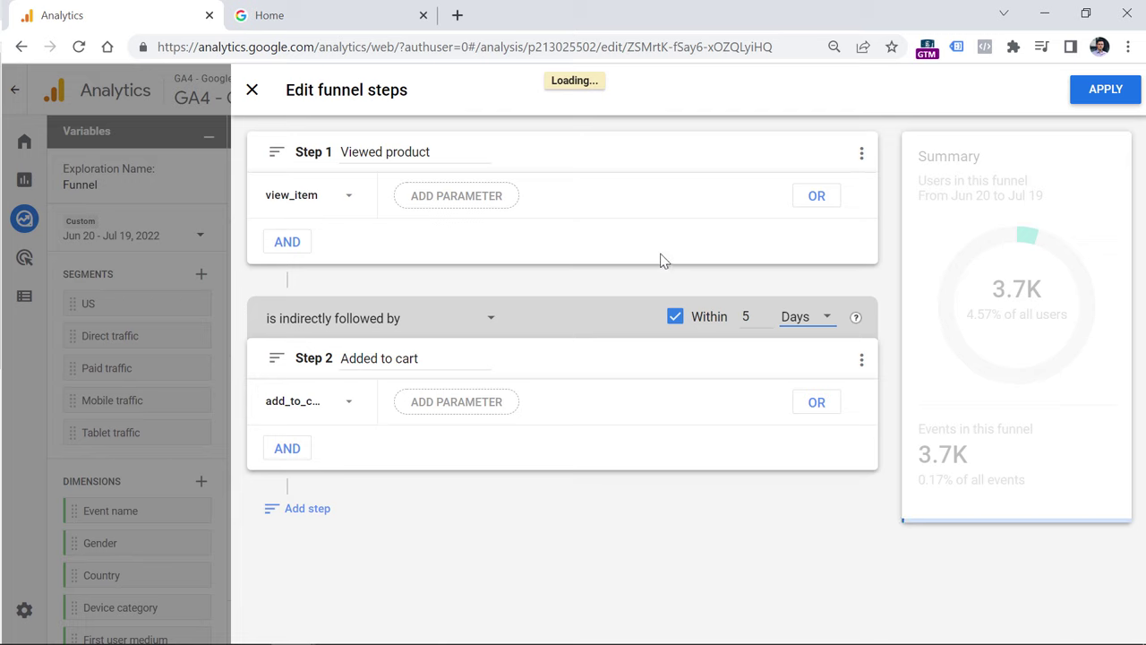
{"action": "left_click", "coordinate": [675, 319]}
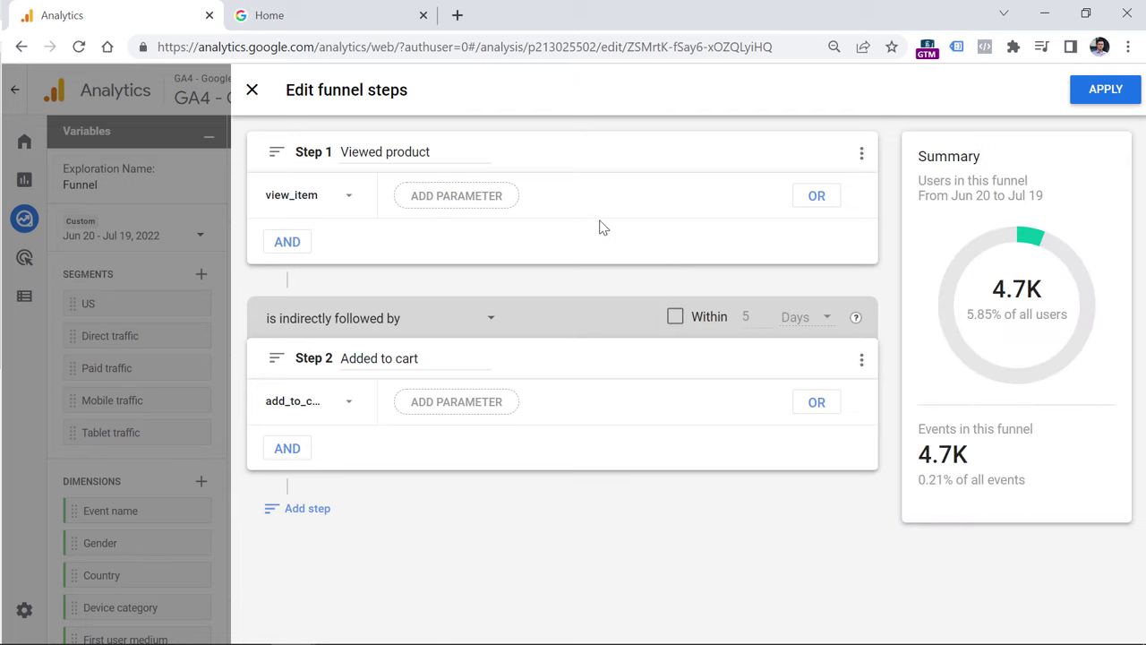
{"action": "left_click", "coordinate": [456, 201]}
{"action": "left_click", "coordinate": [299, 258]}
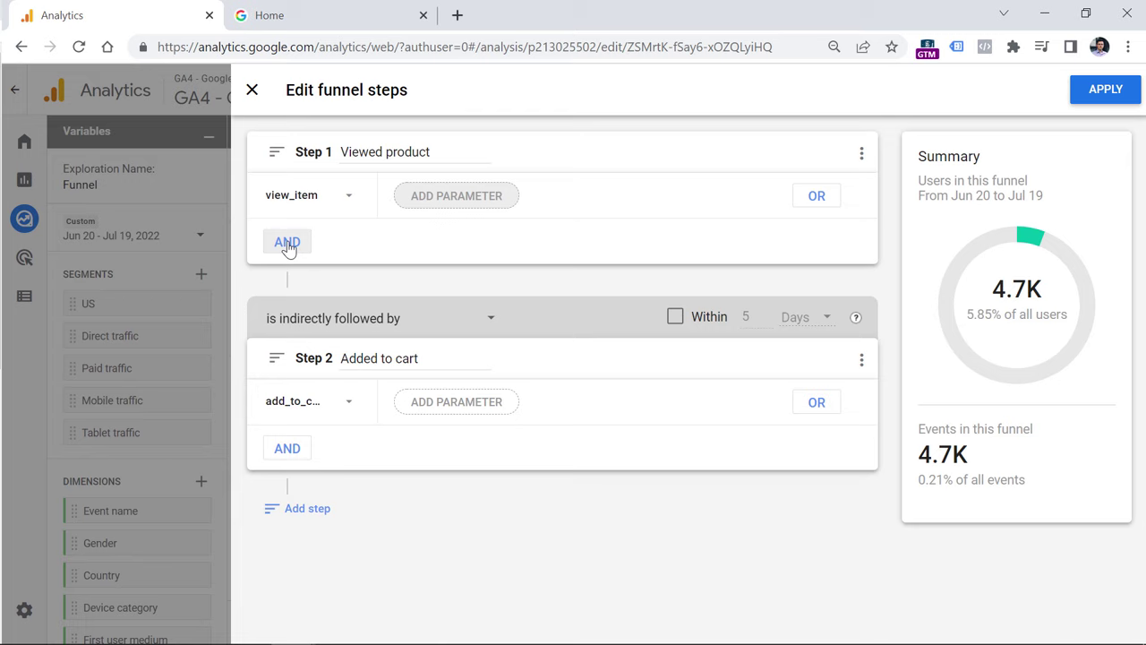
{"action": "left_click", "coordinate": [287, 244]}
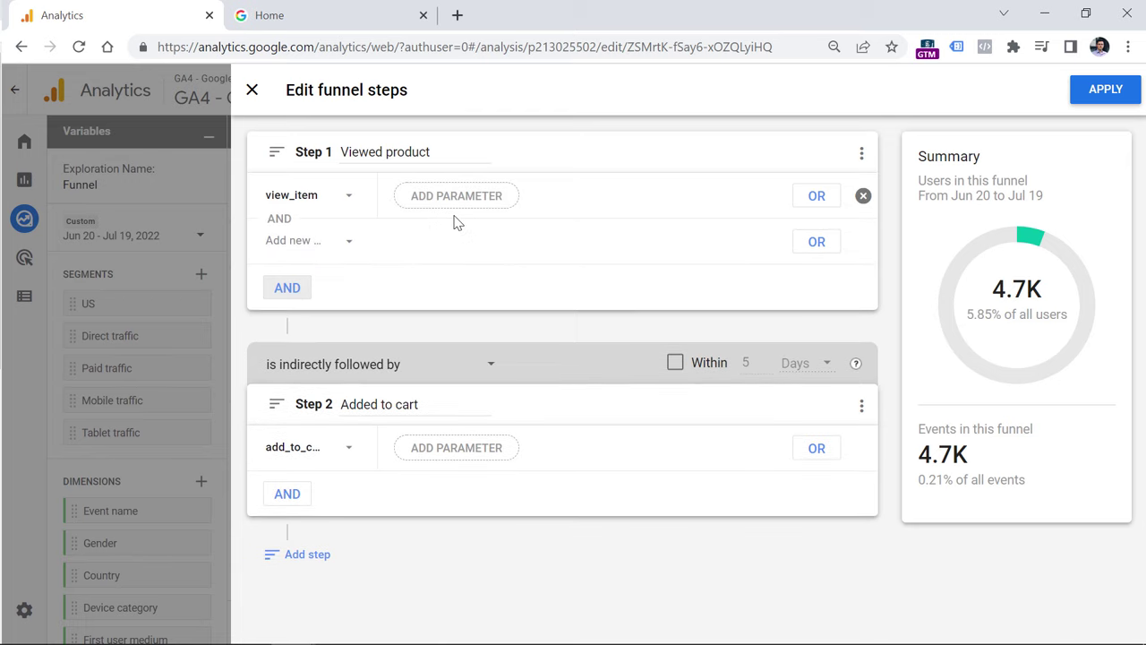
{"action": "left_click", "coordinate": [859, 244]}
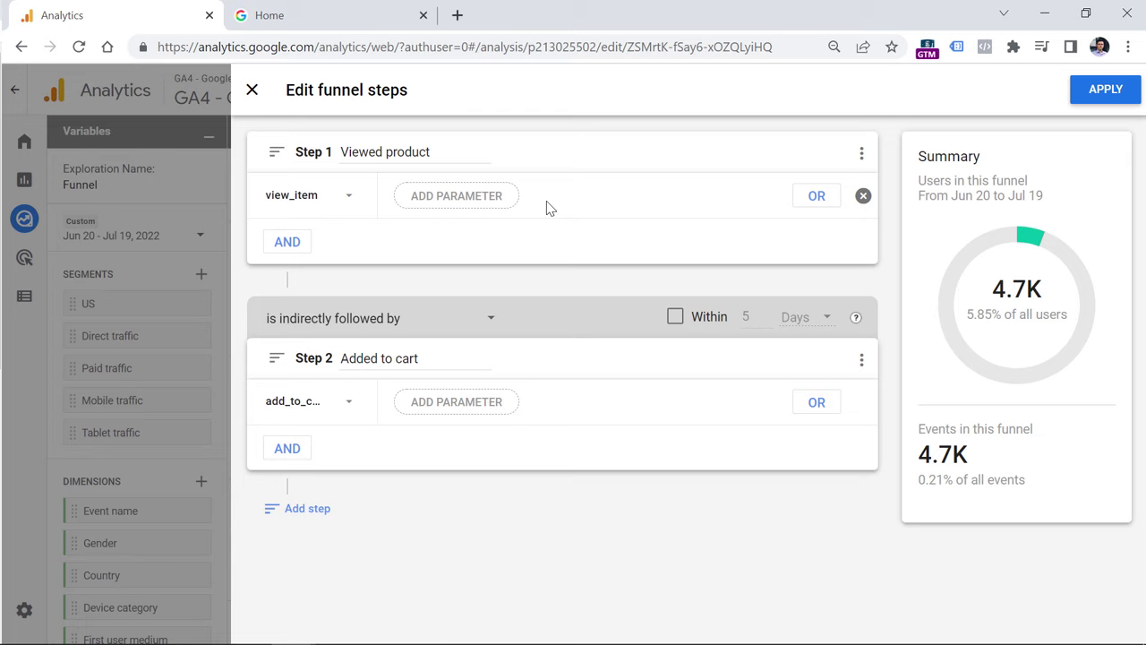
{"action": "left_click", "coordinate": [816, 196]}
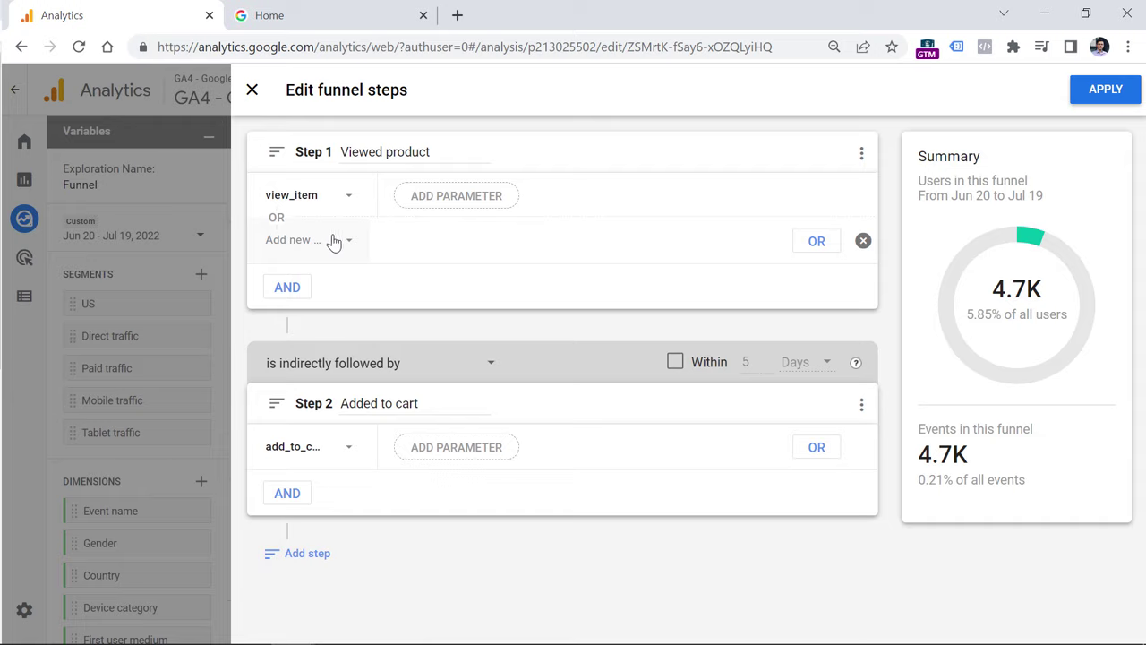
{"action": "left_click", "coordinate": [333, 242]}
{"action": "left_click", "coordinate": [629, 168]}
{"action": "mouse_move", "coordinate": [713, 230]}
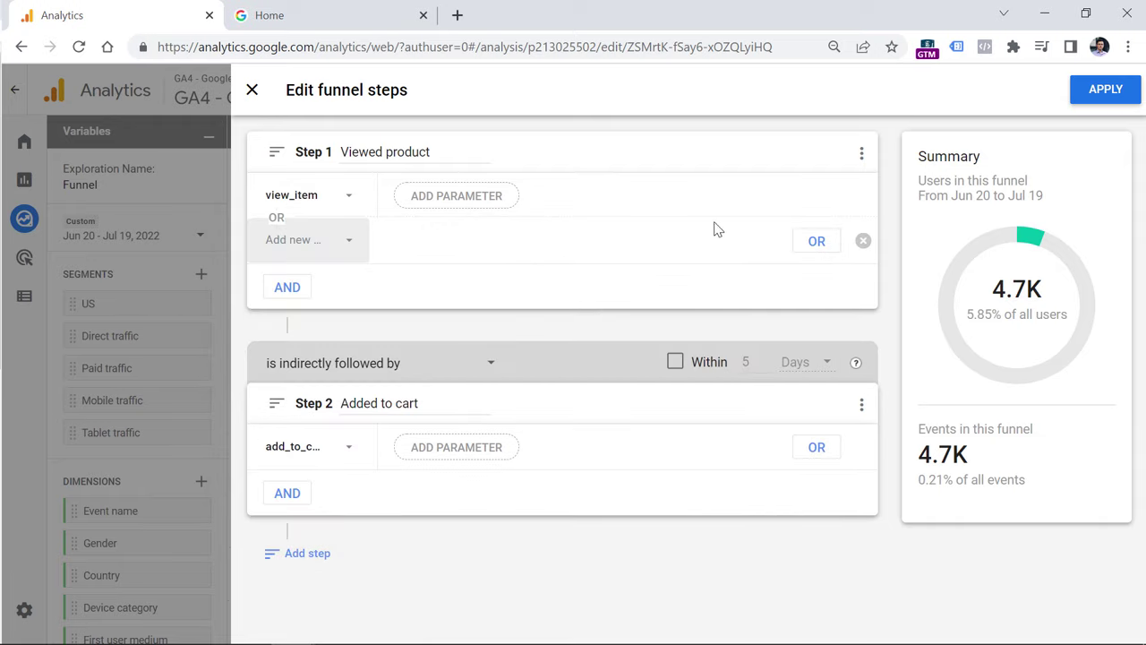
{"action": "left_click", "coordinate": [862, 242]}
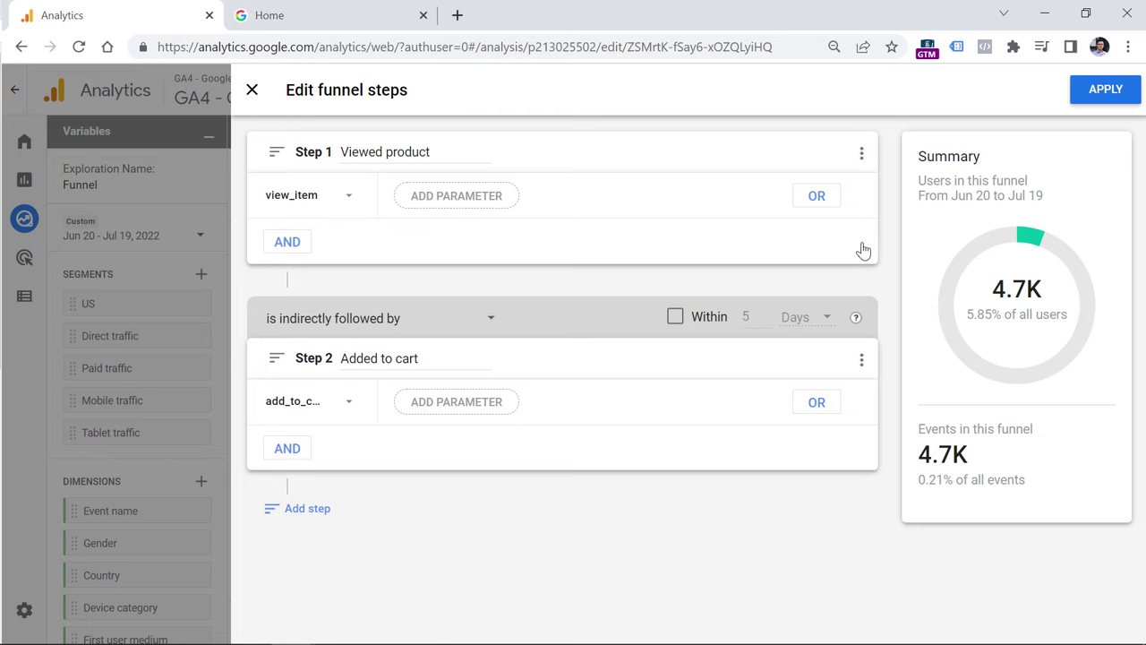
{"action": "left_click", "coordinate": [862, 364]}
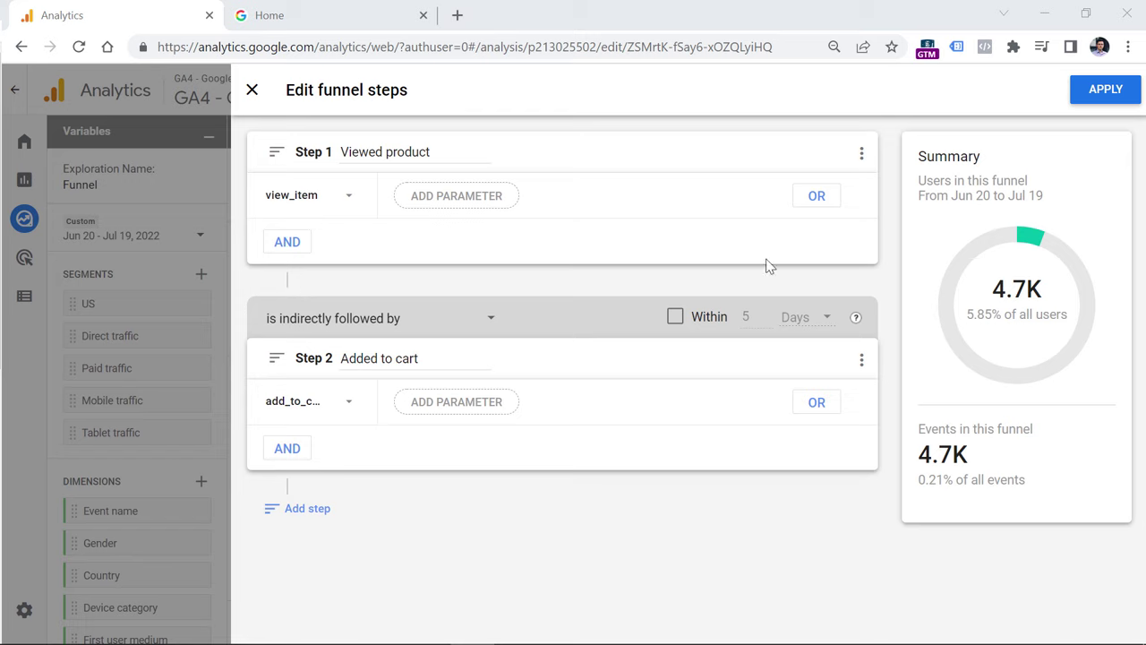
{"action": "left_click", "coordinate": [861, 365]}
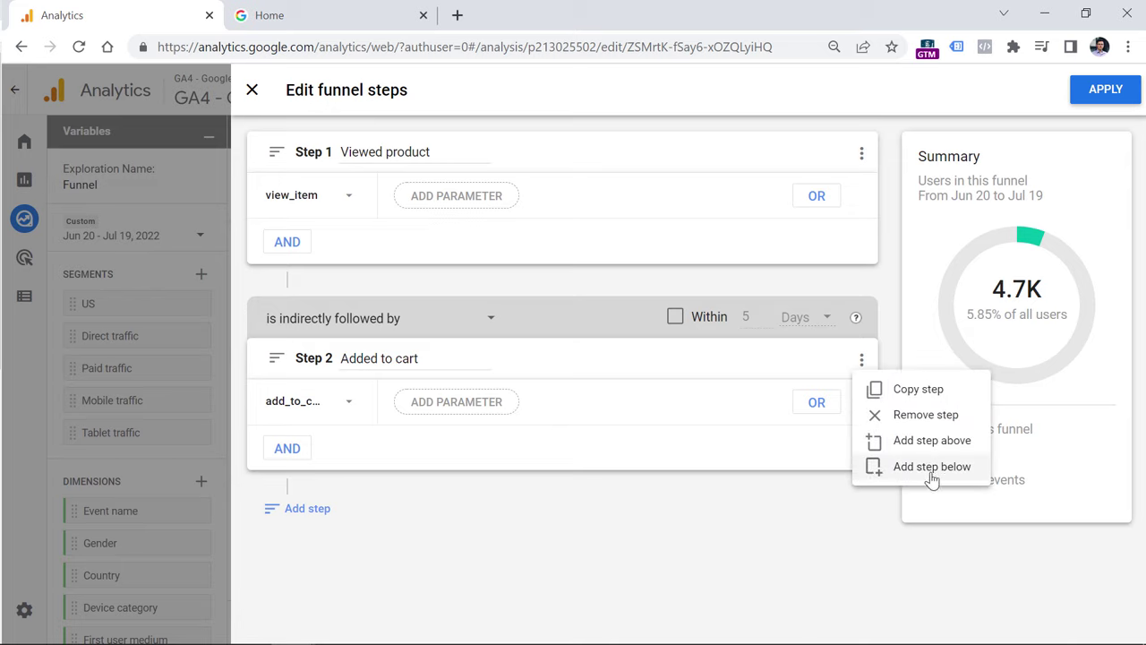
{"action": "left_click", "coordinate": [332, 298]}
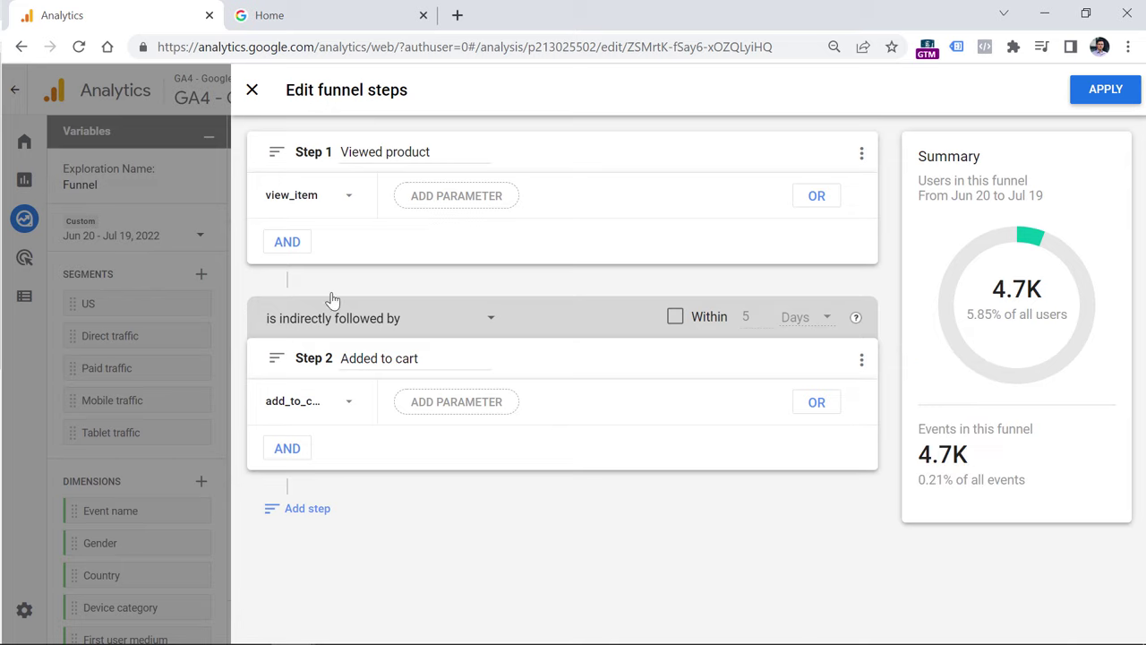
Add Step 3 named 'Begin checkout' using the begin_checkout event
{"action": "left_click", "coordinate": [307, 508]}
{"action": "scroll", "coordinate": [385, 447], "scroll_direction": "down", "scroll_amount": 1}
{"action": "left_click", "coordinate": [395, 471]}
{"action": "key", "text": "ctrl+a"}
{"action": "type", "text": "Begin checkout"}
{"action": "left_click", "coordinate": [300, 514]}
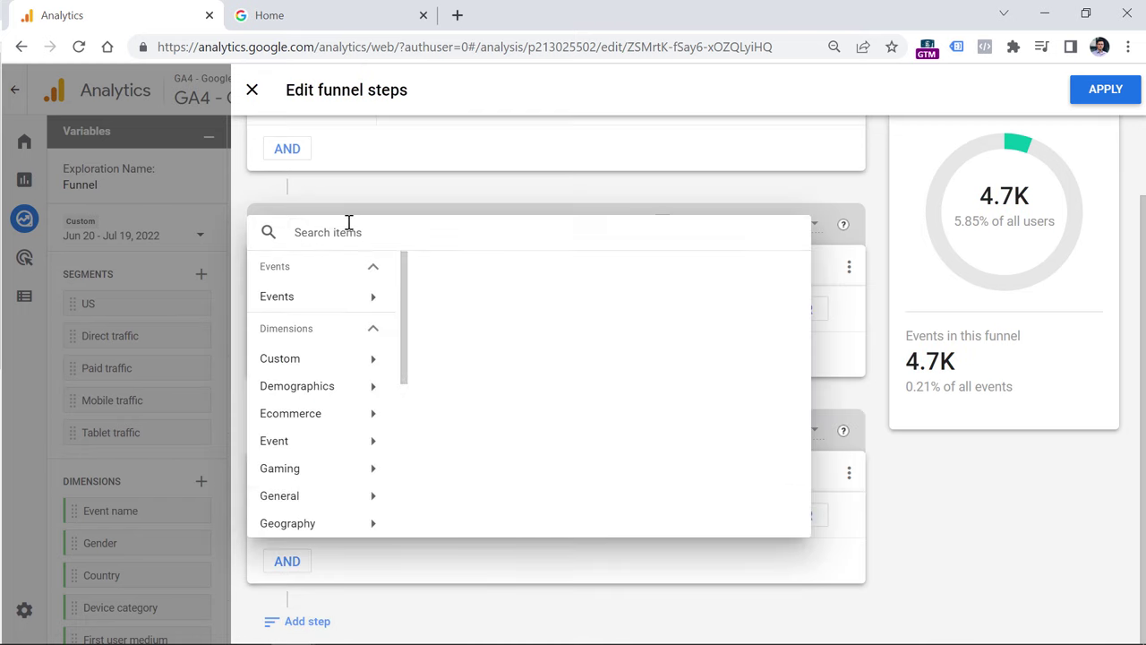
{"action": "type", "text": "begin_"}
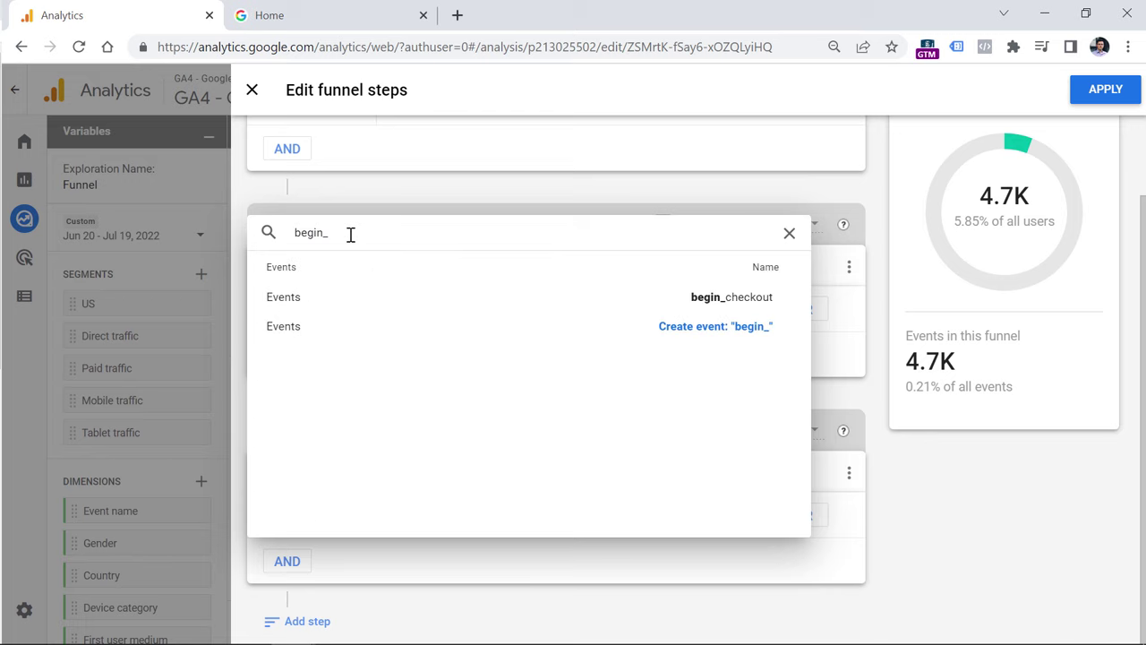
{"action": "left_click", "coordinate": [736, 301]}
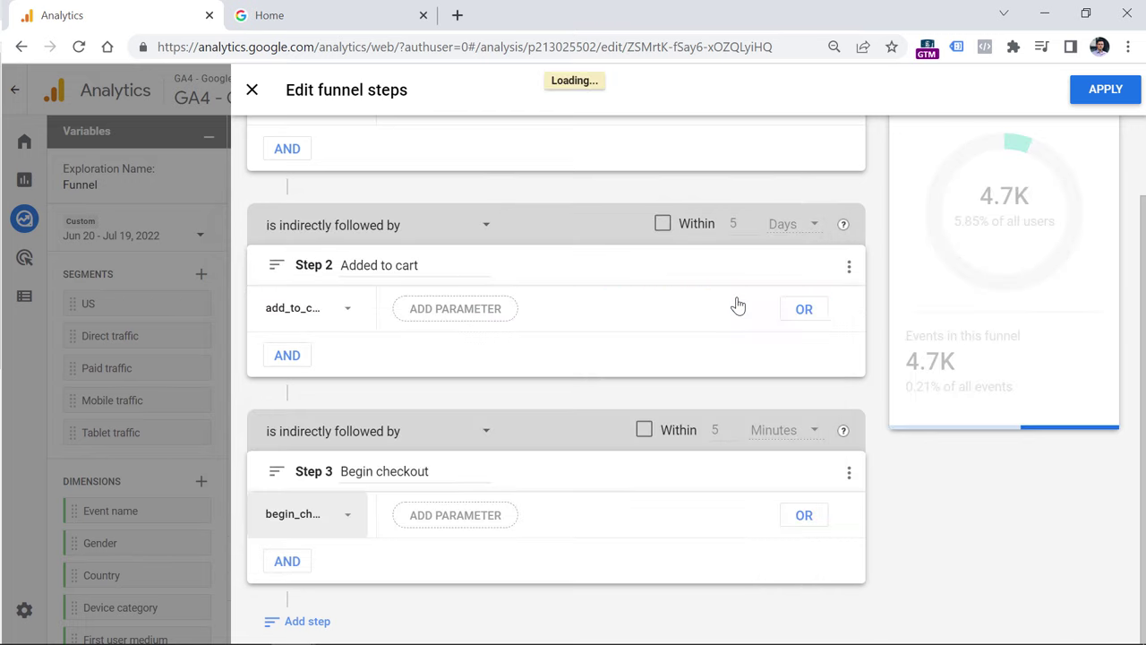
Name Step 4 'Purchase' and set it to the purchase event
{"action": "scroll", "coordinate": [356, 481], "scroll_direction": "down", "scroll_amount": 2}
{"action": "triple_click", "coordinate": [371, 467]}
{"action": "type", "text": "Purchase"}
{"action": "left_click", "coordinate": [311, 525]}
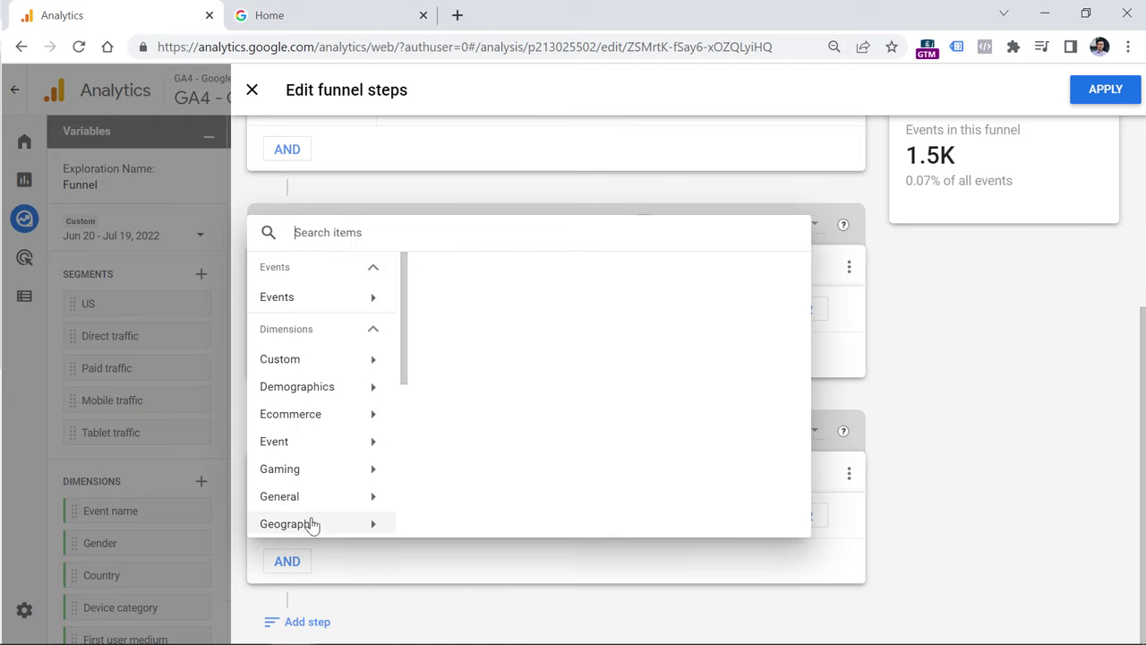
{"action": "type", "text": "purchase"}
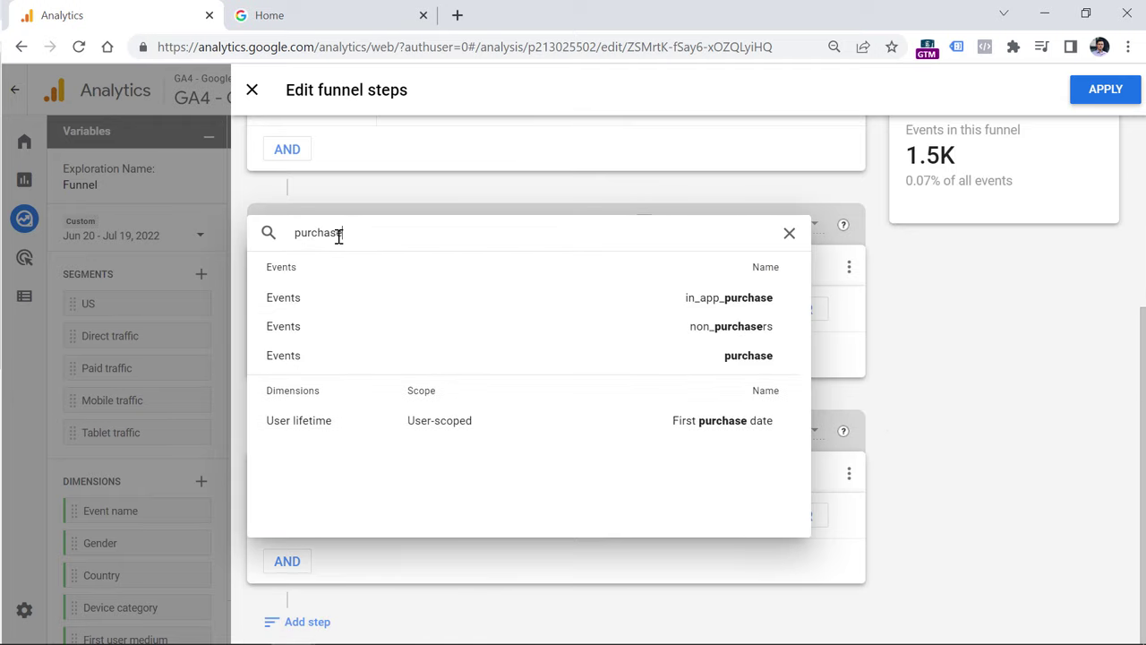
{"action": "left_click", "coordinate": [719, 362]}
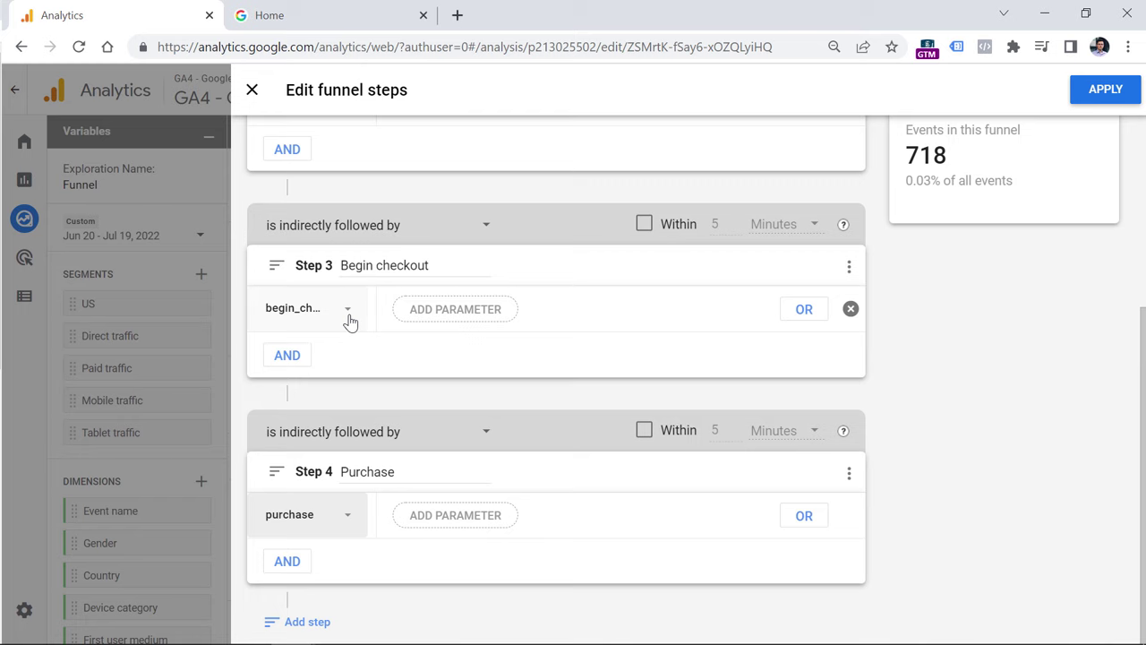
{"action": "scroll", "coordinate": [985, 332], "scroll_direction": "up", "scroll_amount": 3}
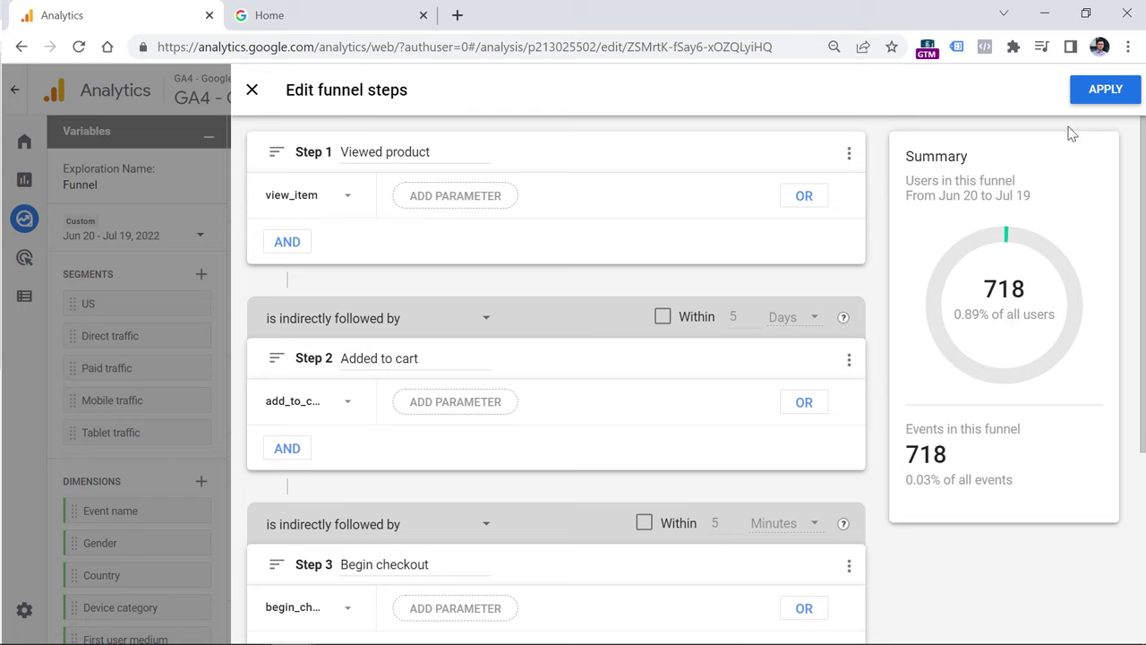
Apply the four funnel steps and read each bar's active users in the chart
{"action": "left_click", "coordinate": [1105, 100]}
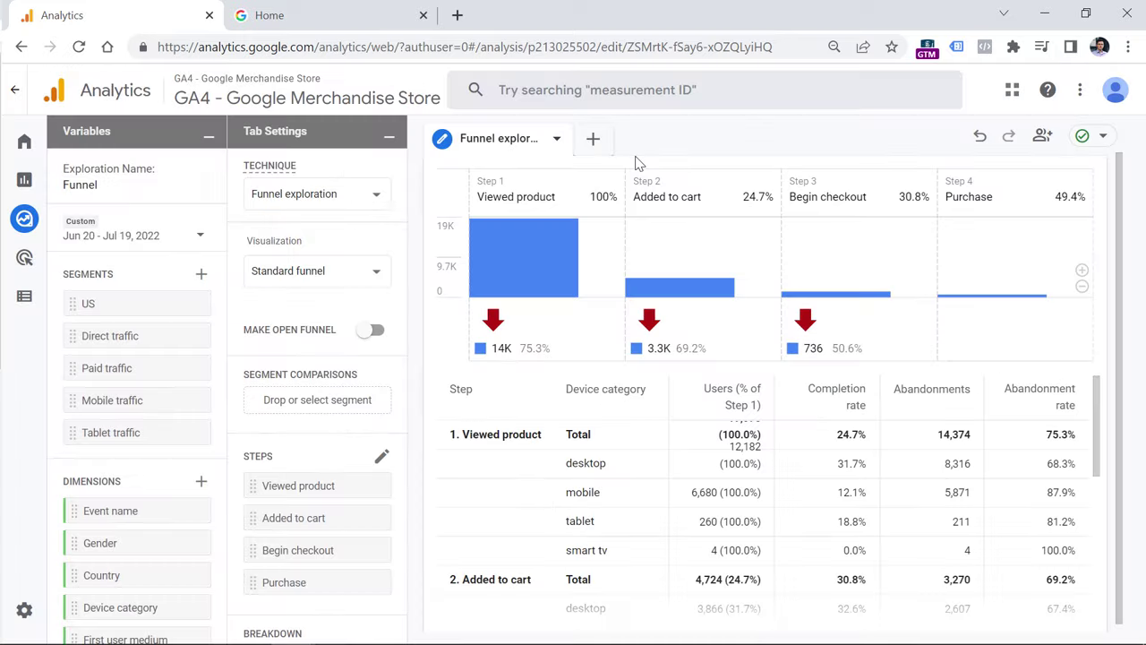
{"action": "mouse_move", "coordinate": [525, 258]}
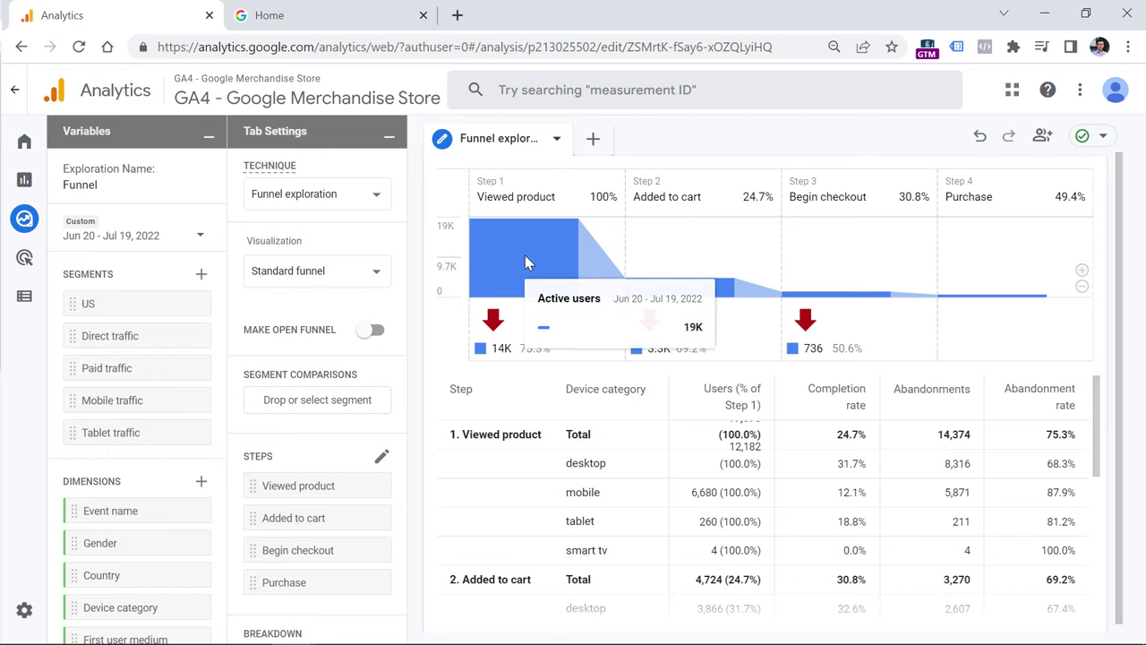
{"action": "mouse_move", "coordinate": [684, 297]}
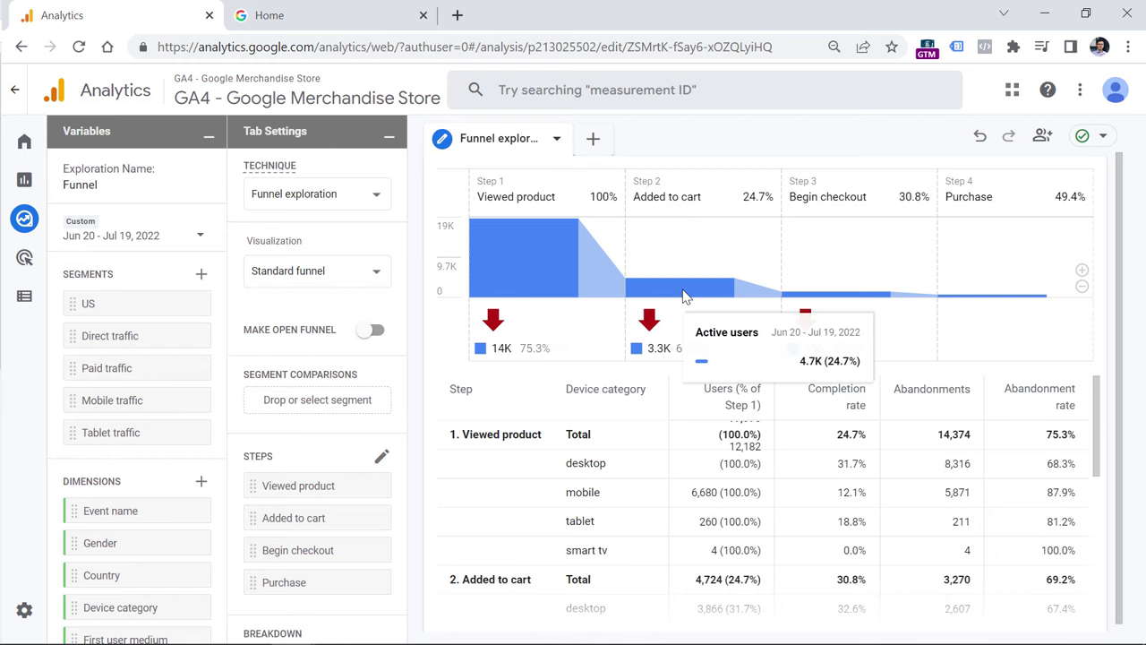
{"action": "mouse_move", "coordinate": [841, 303]}
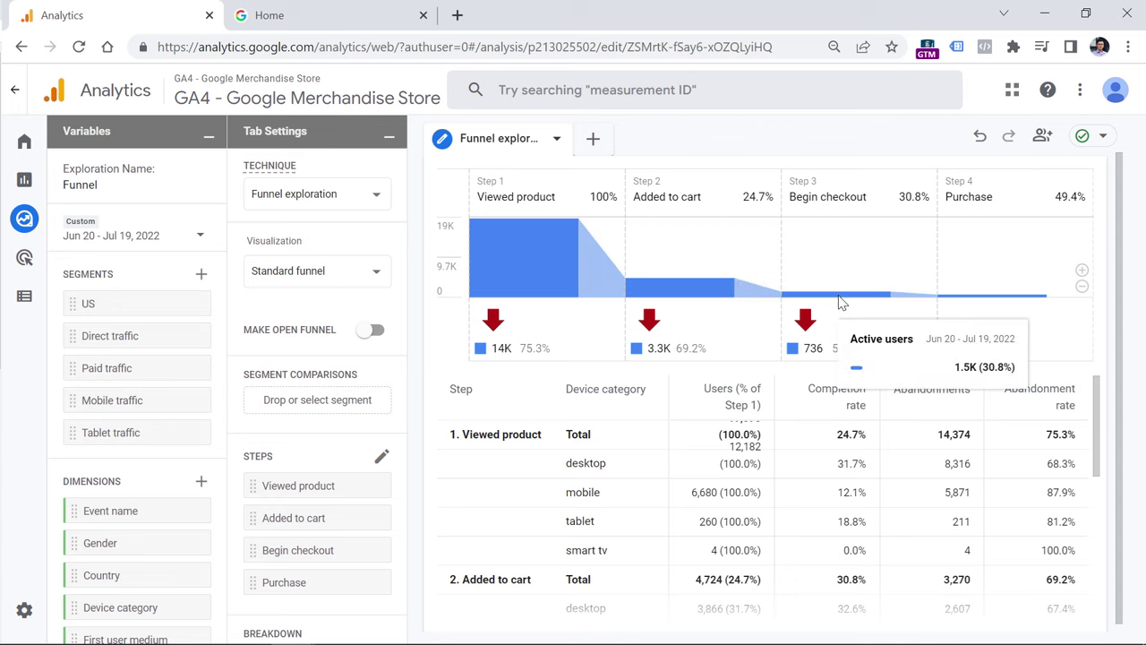
{"action": "mouse_move", "coordinate": [994, 302]}
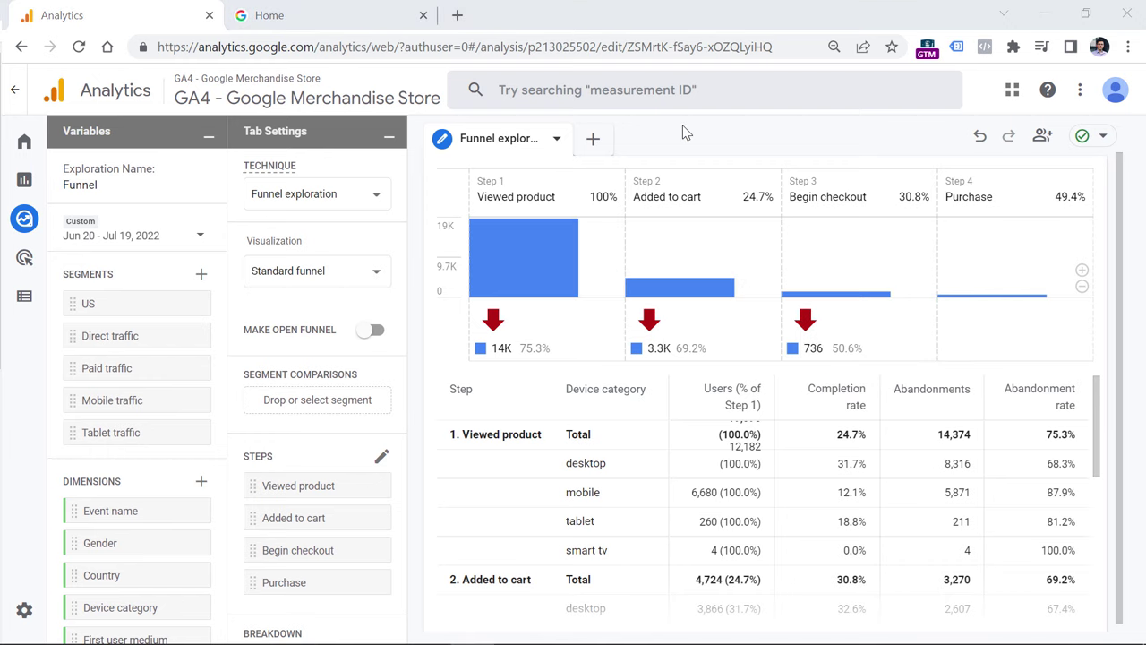
{"action": "left_click", "coordinate": [1081, 274]}
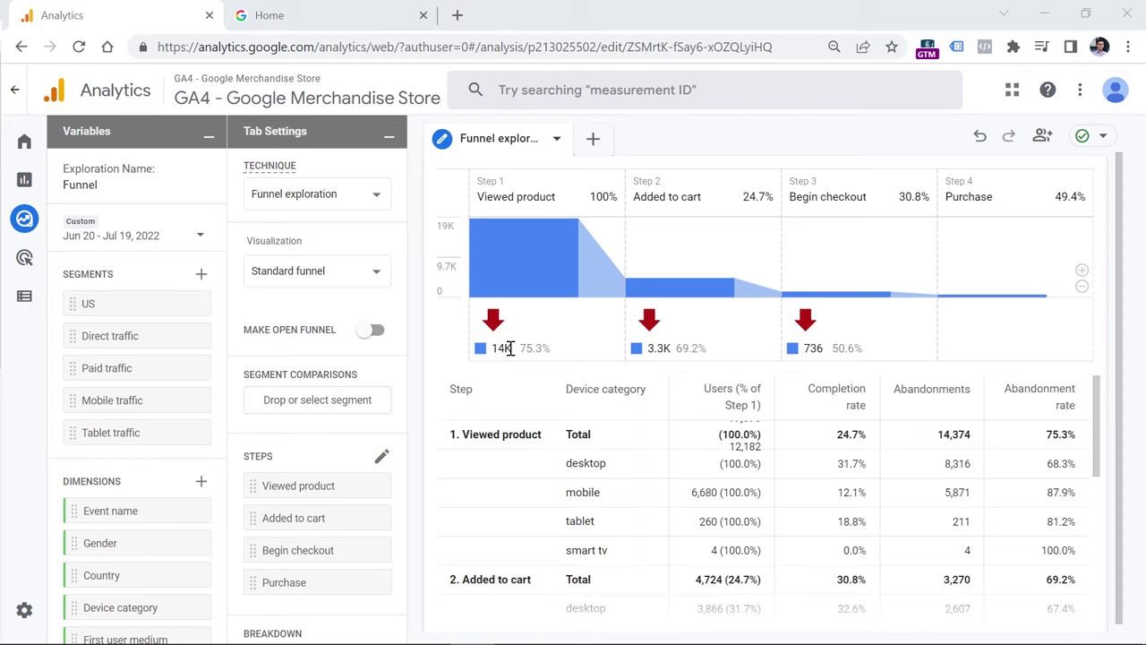
{"action": "left_click", "coordinate": [618, 284]}
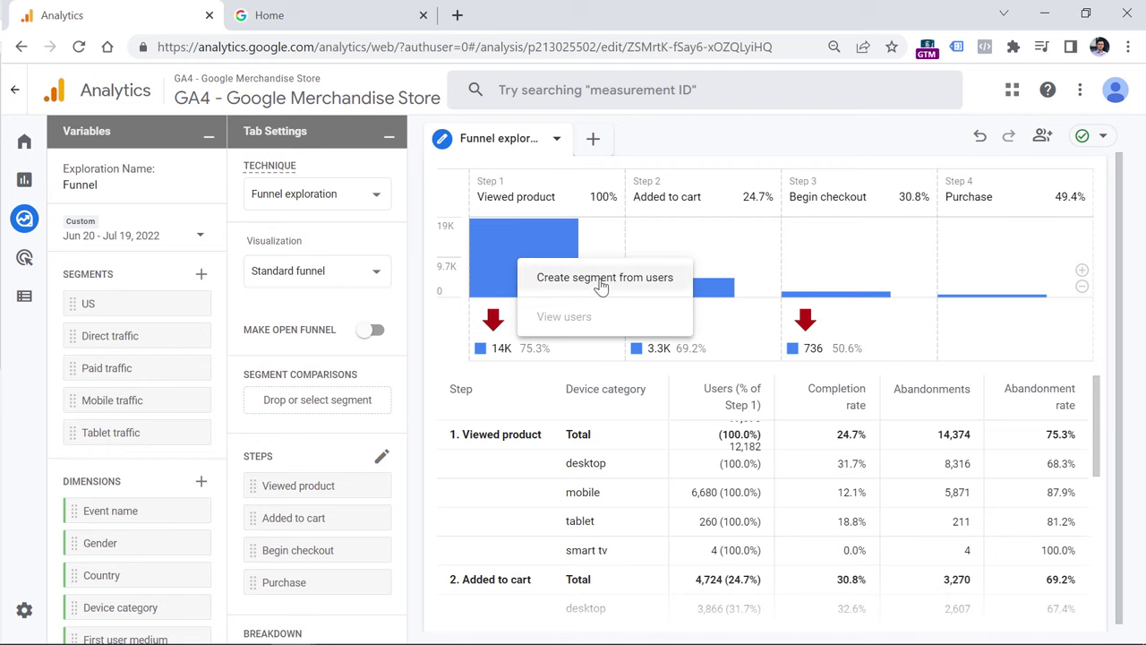
{"action": "left_click", "coordinate": [660, 159]}
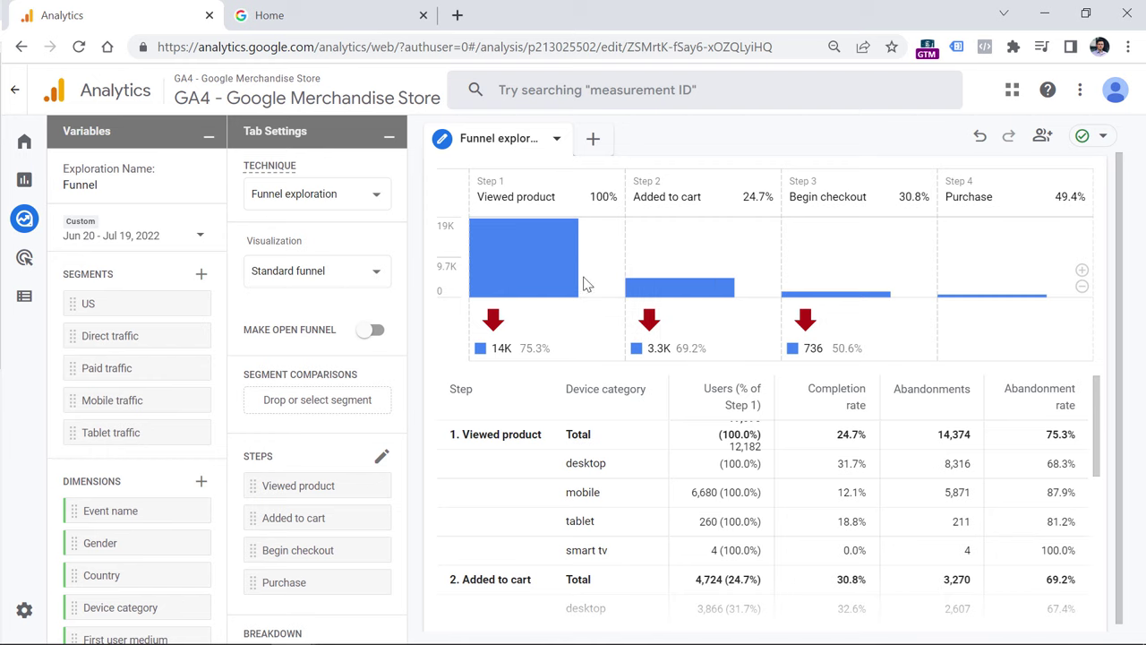
{"action": "left_click", "coordinate": [488, 350]}
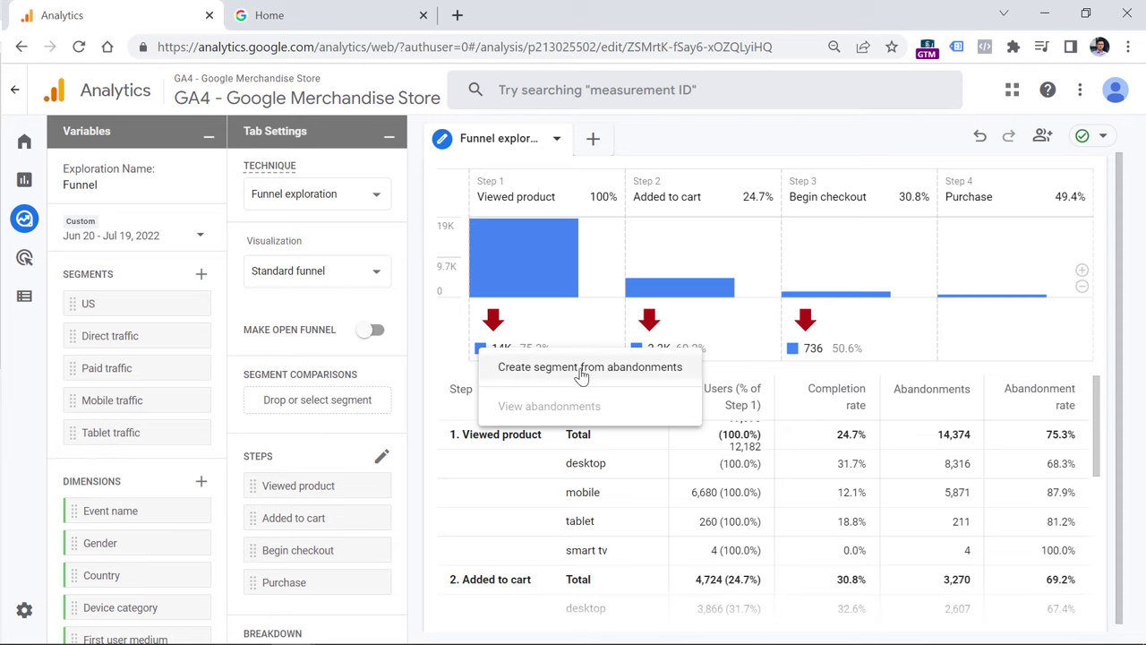
{"action": "left_click", "coordinate": [699, 149]}
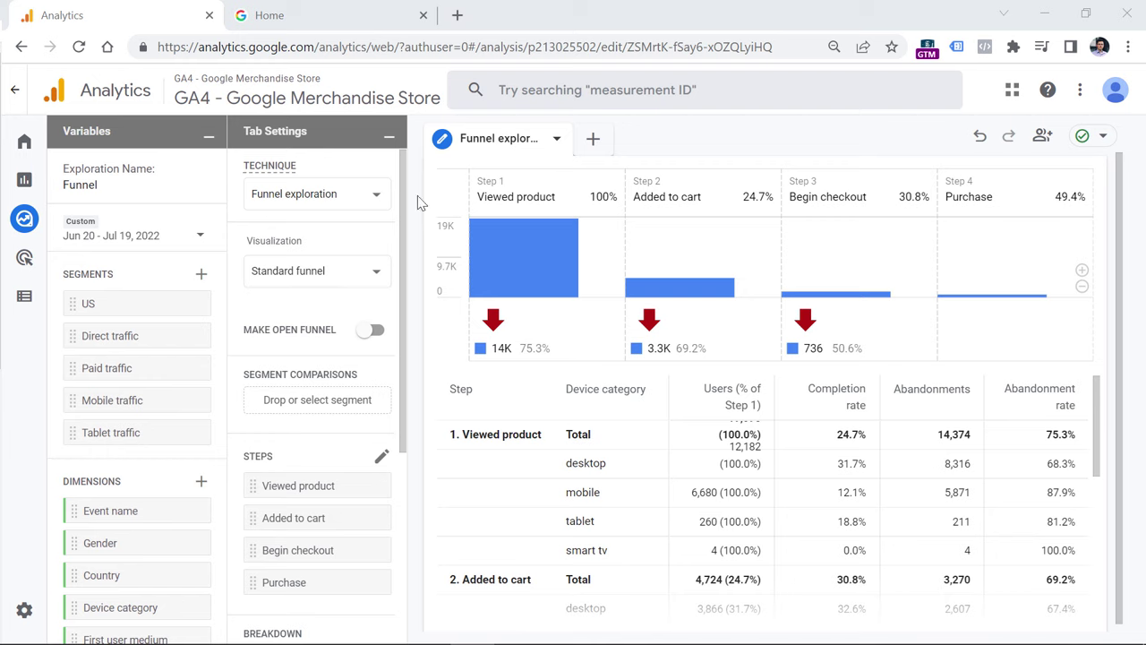
{"action": "left_click", "coordinate": [317, 280]}
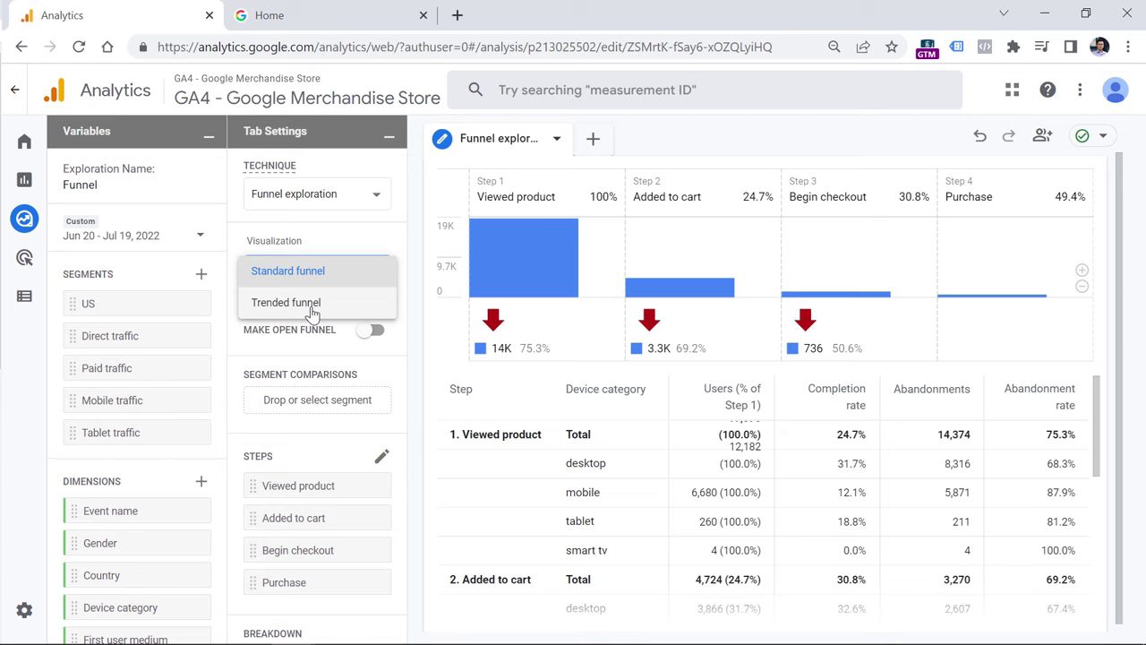
{"action": "left_click", "coordinate": [313, 304]}
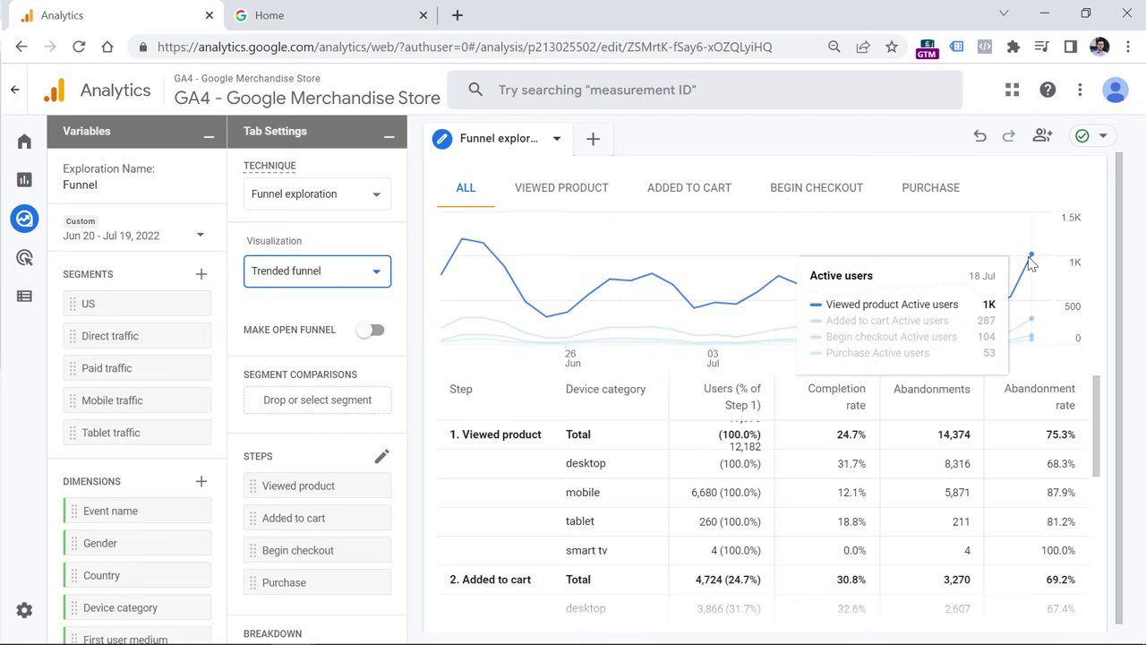
{"action": "left_click", "coordinate": [582, 191]}
{"action": "left_click", "coordinate": [693, 187]}
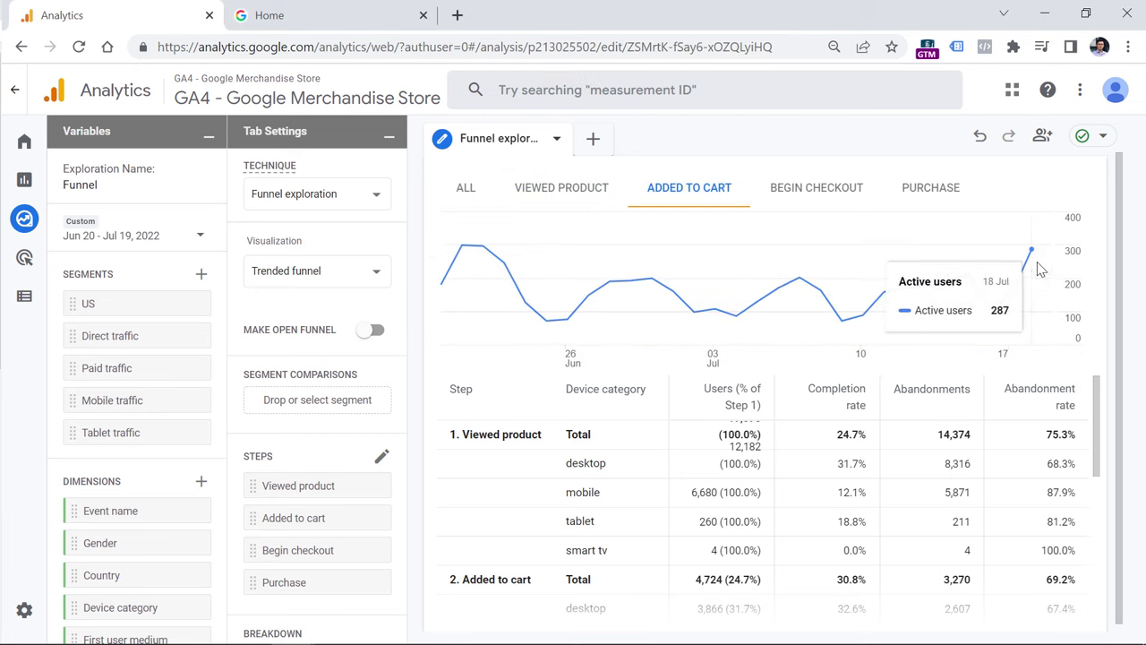
{"action": "left_click", "coordinate": [466, 191]}
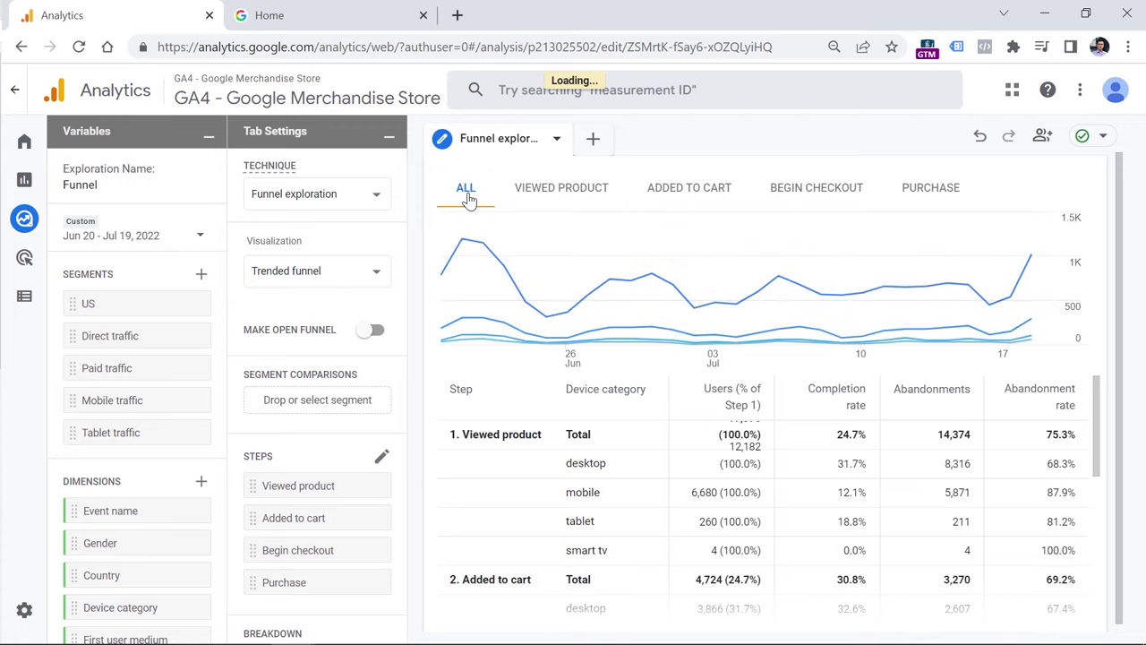
{"action": "left_click", "coordinate": [330, 283]}
{"action": "left_click", "coordinate": [295, 239]}
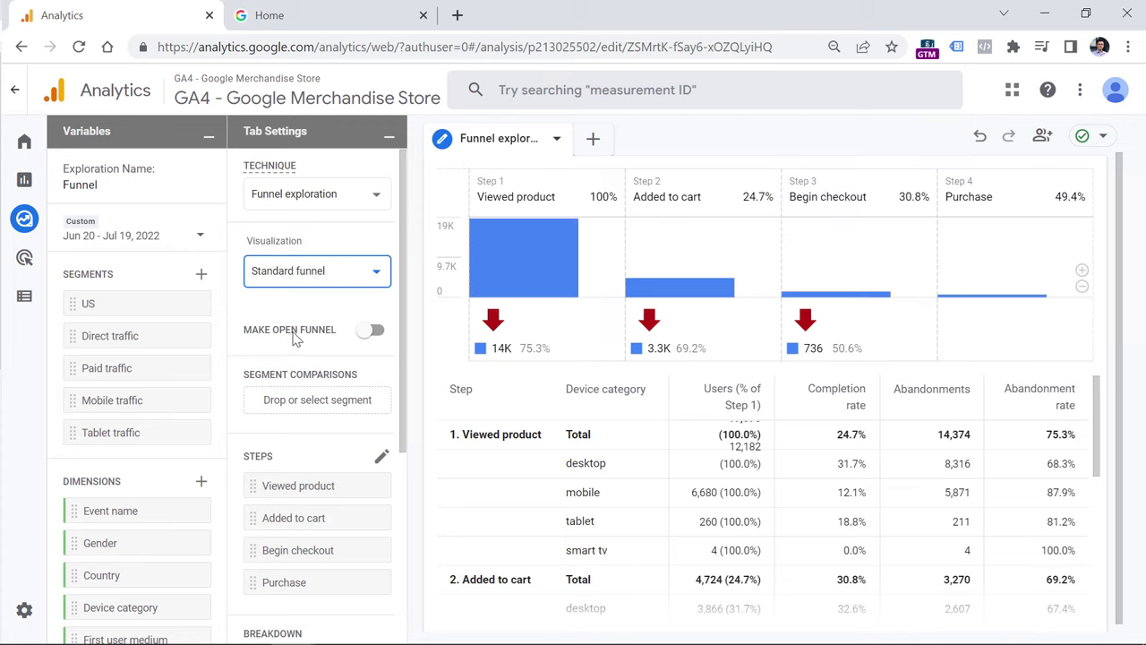
{"action": "mouse_move", "coordinate": [295, 338]}
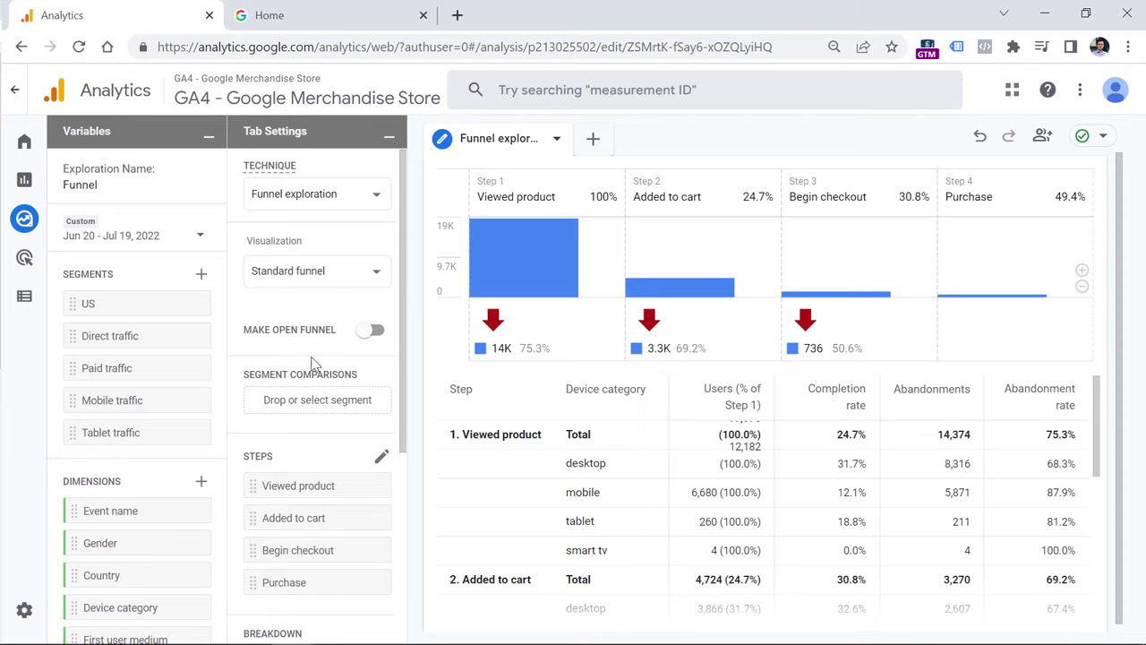
{"action": "scroll", "coordinate": [320, 358], "scroll_direction": "down", "scroll_amount": 3}
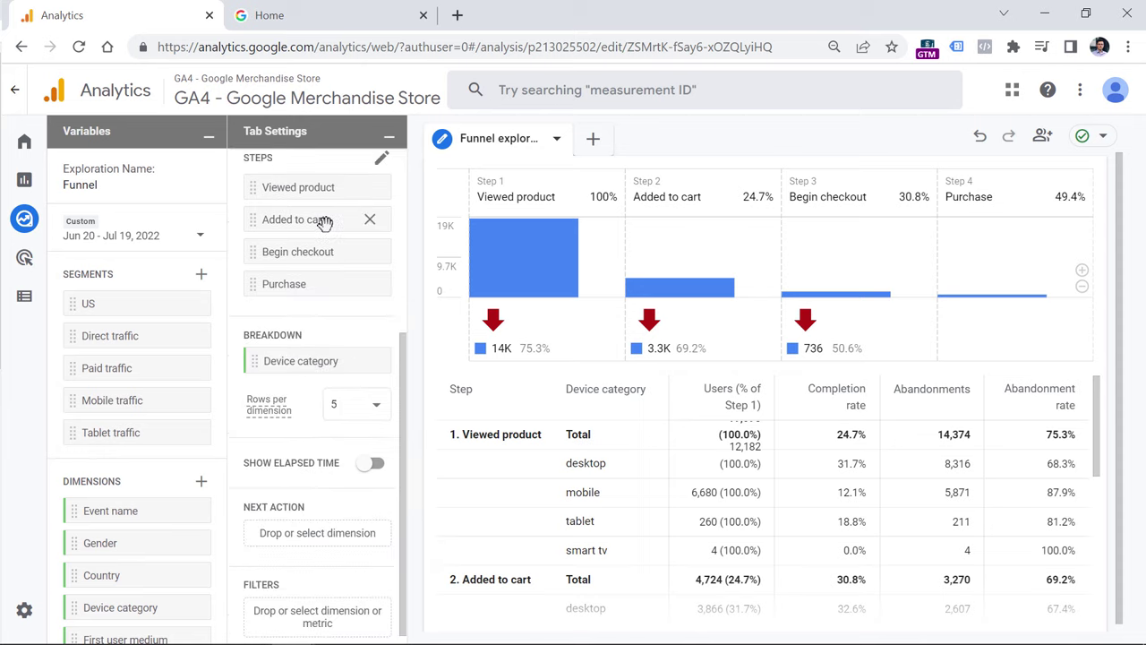
{"action": "mouse_move", "coordinate": [249, 187]}
{"action": "left_mouse_down"}
{"action": "mouse_move", "coordinate": [247, 249]}
{"action": "mouse_move", "coordinate": [249, 188]}
{"action": "left_mouse_up"}
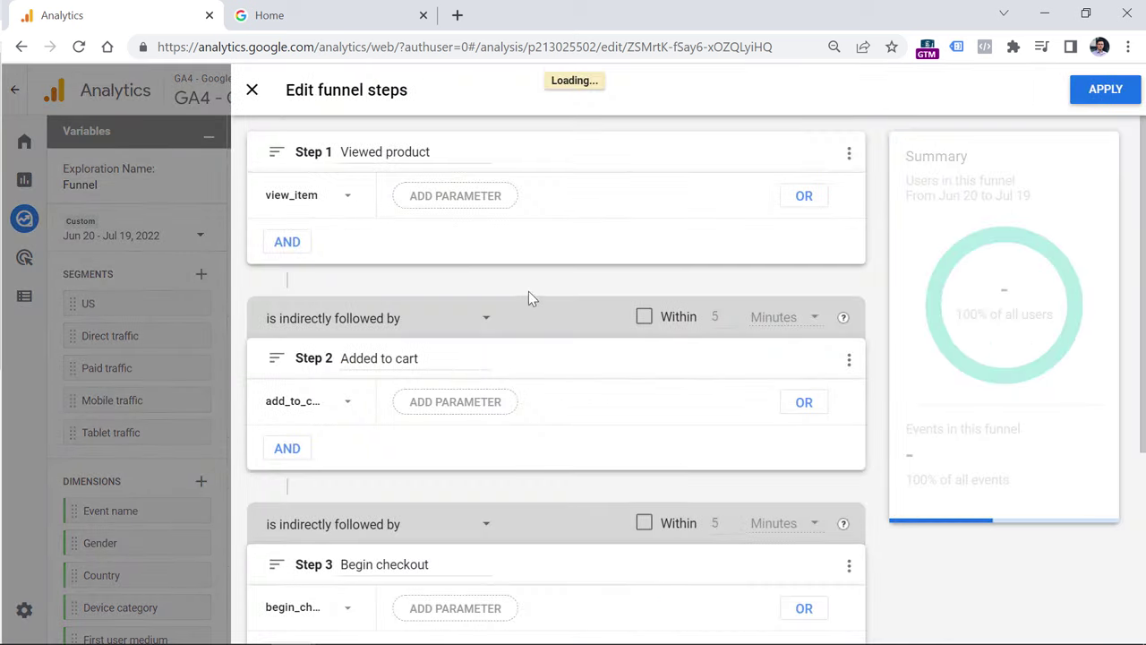
{"action": "left_click", "coordinate": [251, 89]}
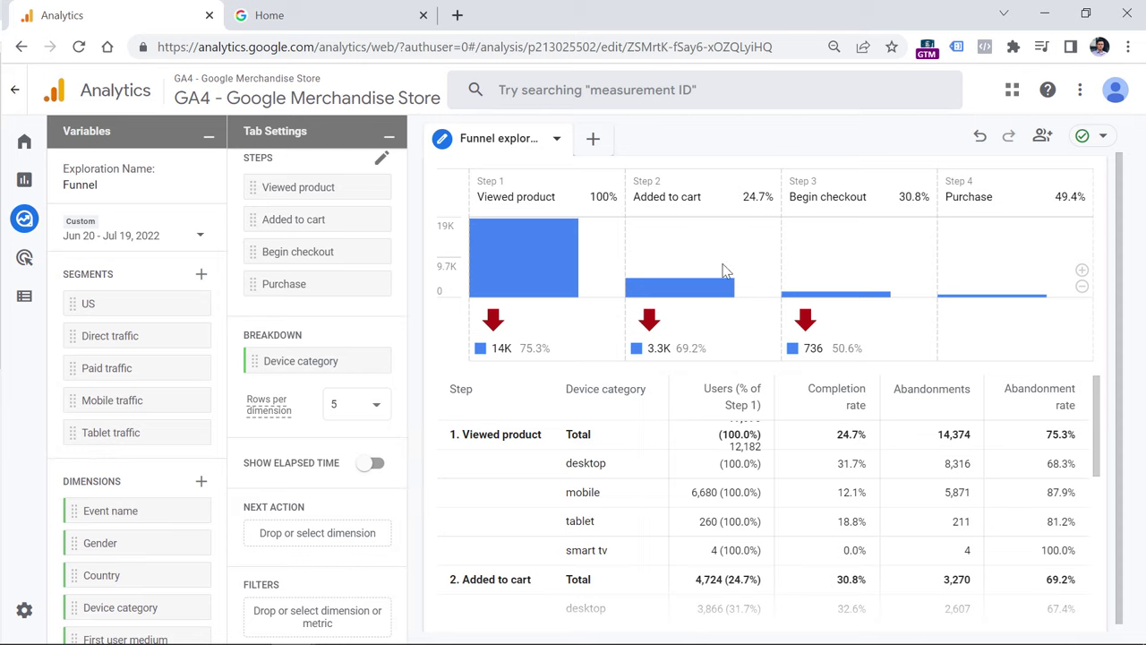
{"action": "scroll", "coordinate": [681, 384], "scroll_direction": "down", "scroll_amount": 1}
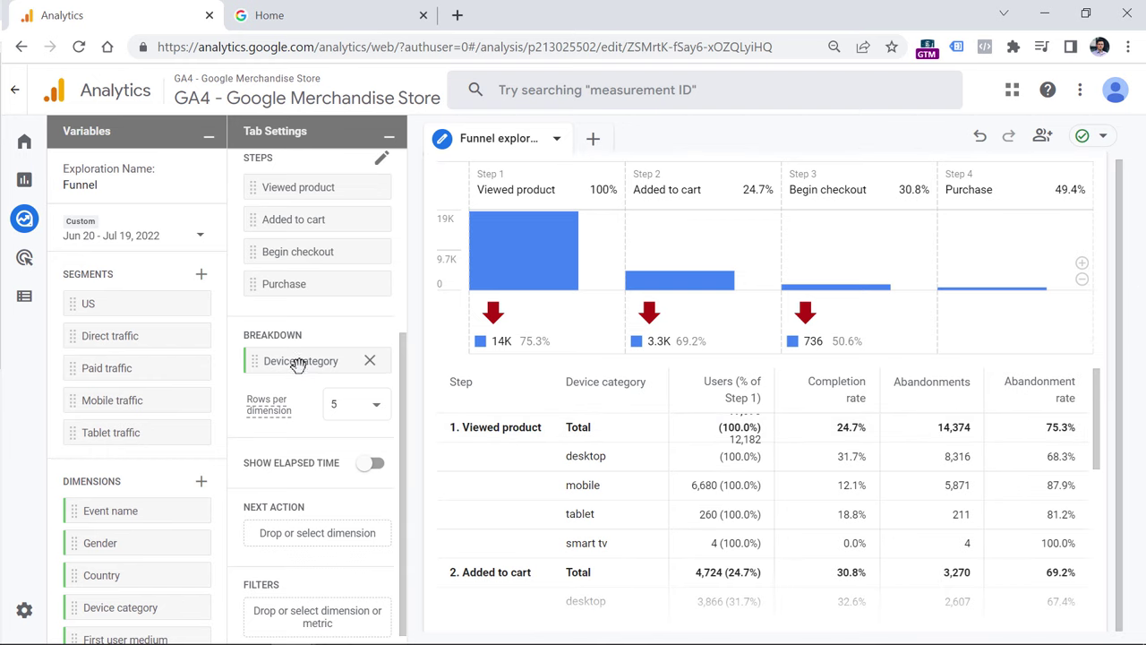
{"action": "scroll", "coordinate": [304, 363], "scroll_direction": "up", "scroll_amount": 2}
{"action": "scroll", "coordinate": [759, 447], "scroll_direction": "up", "scroll_amount": 1}
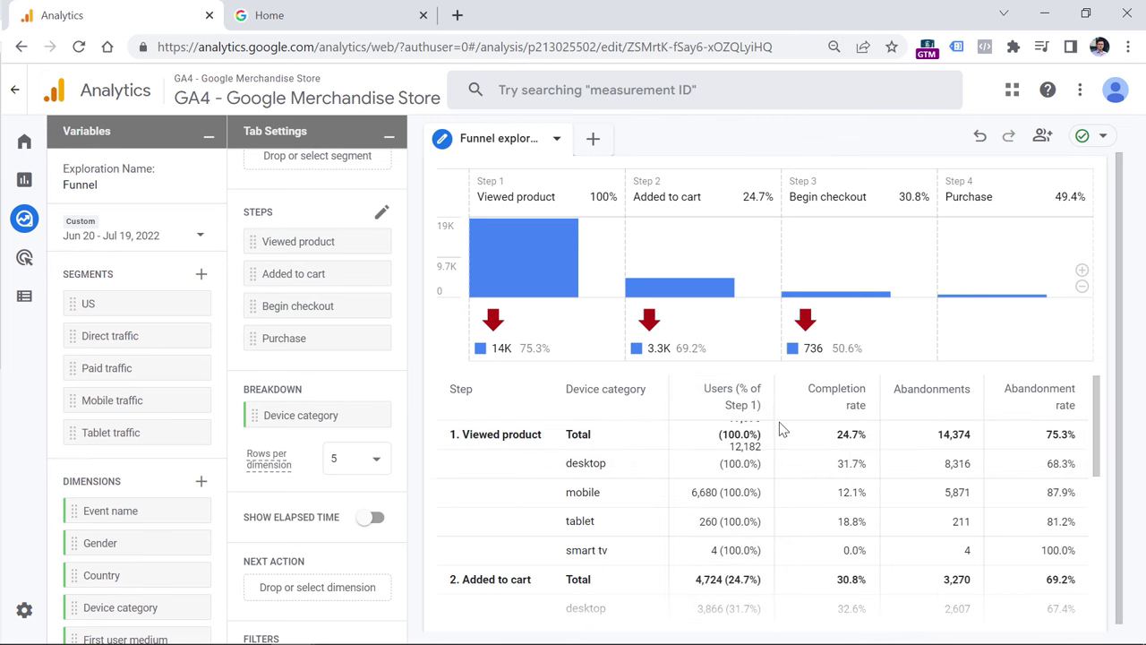
{"action": "key", "text": "ctrl+minus"}
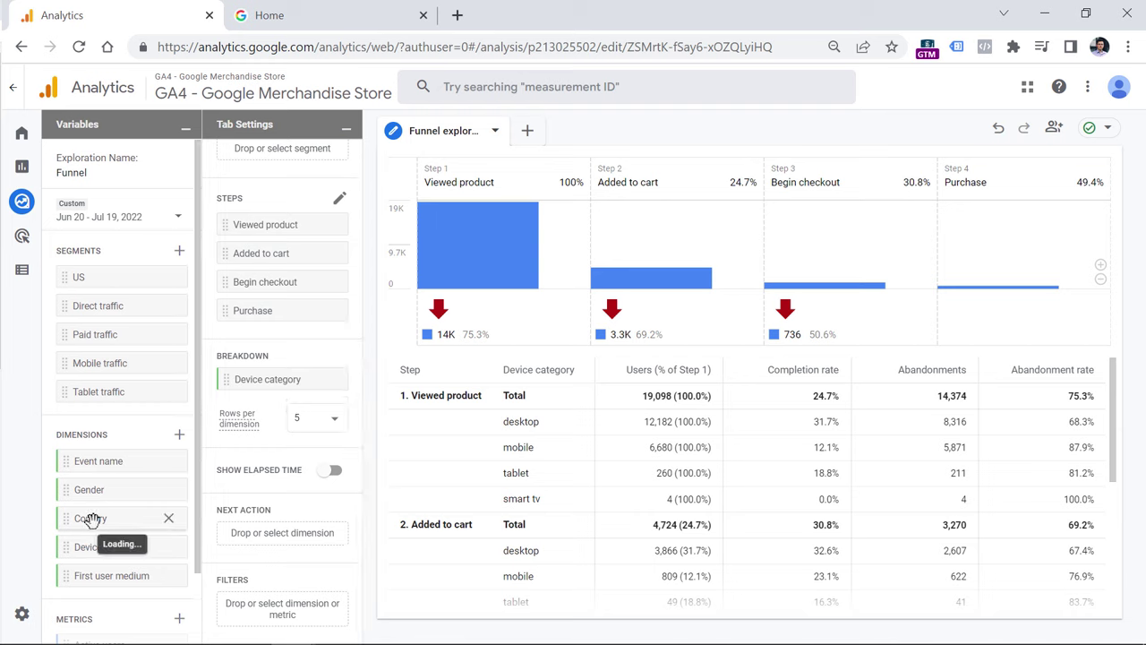
Break the funnel table down by Country and turn on Show Elapsed Time
{"action": "left_click_drag", "start_coordinate": [96, 519], "coordinate": [246, 376]}
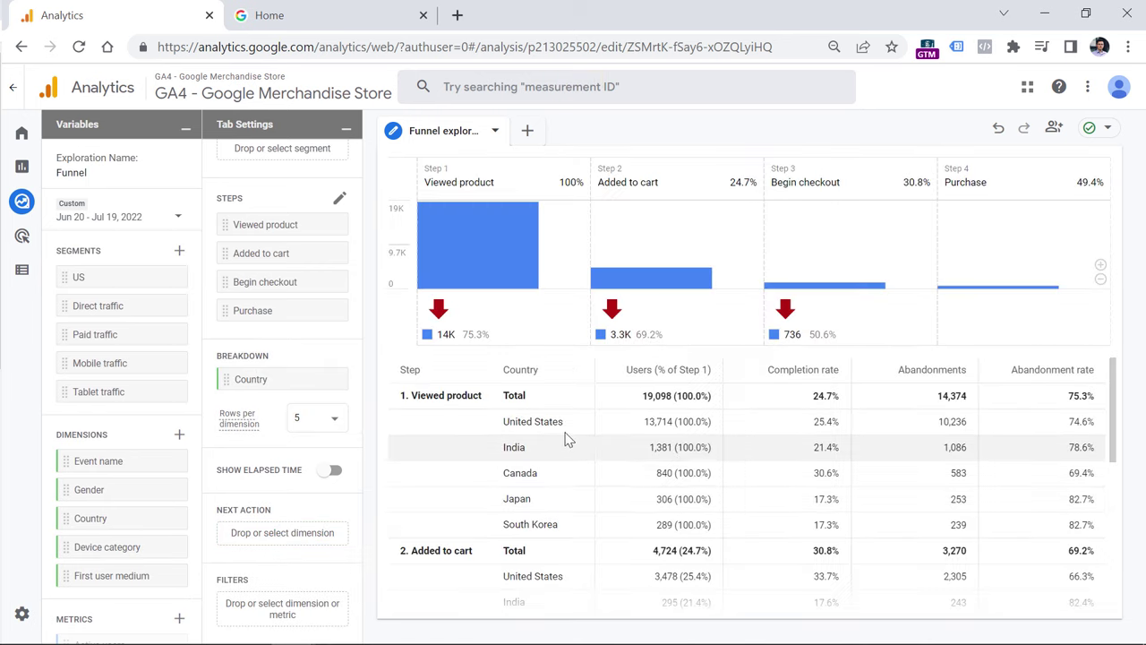
{"action": "left_click", "coordinate": [335, 470]}
{"action": "left_click", "coordinate": [326, 467]}
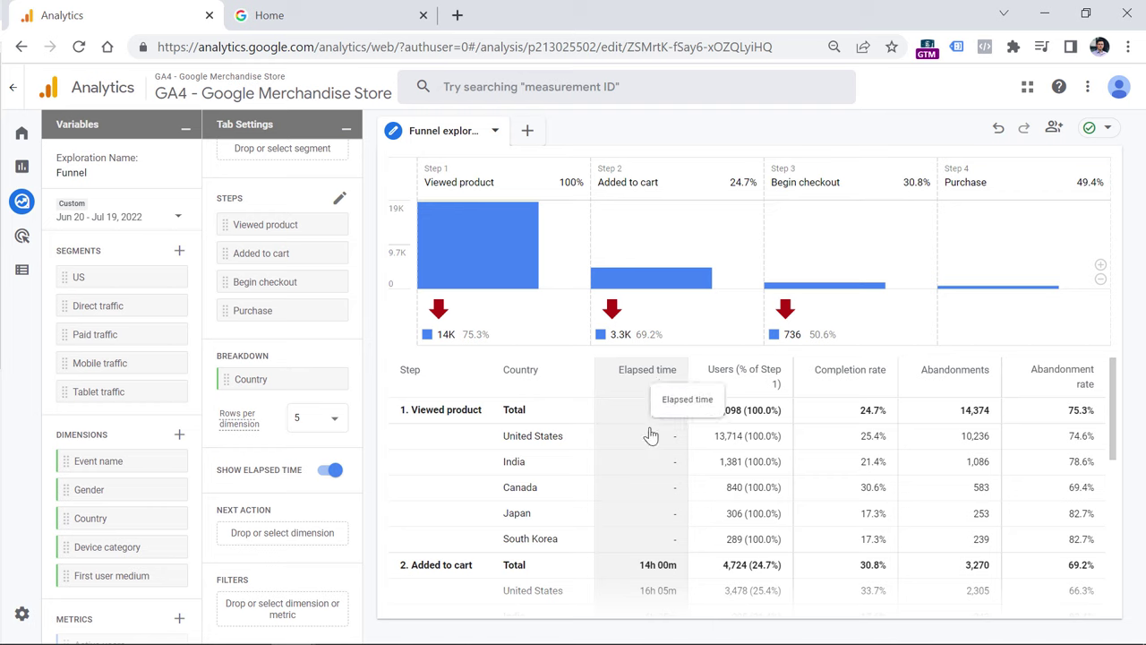
{"action": "left_click_drag", "start_coordinate": [1116, 390], "coordinate": [1110, 441]}
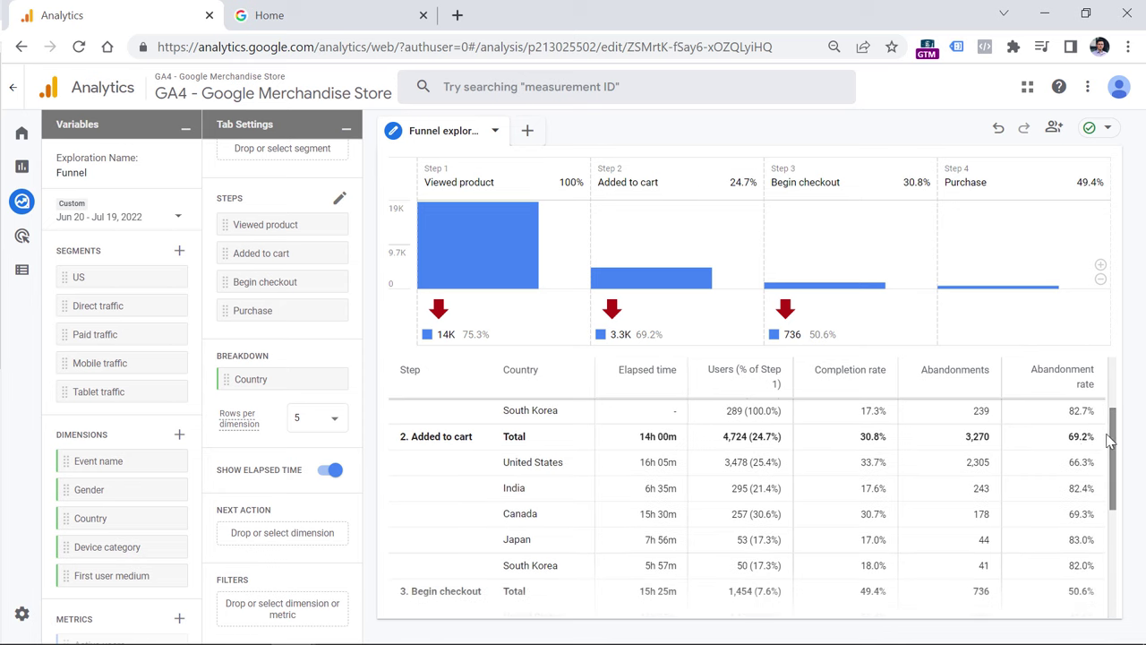
{"action": "mouse_move", "coordinate": [813, 373]}
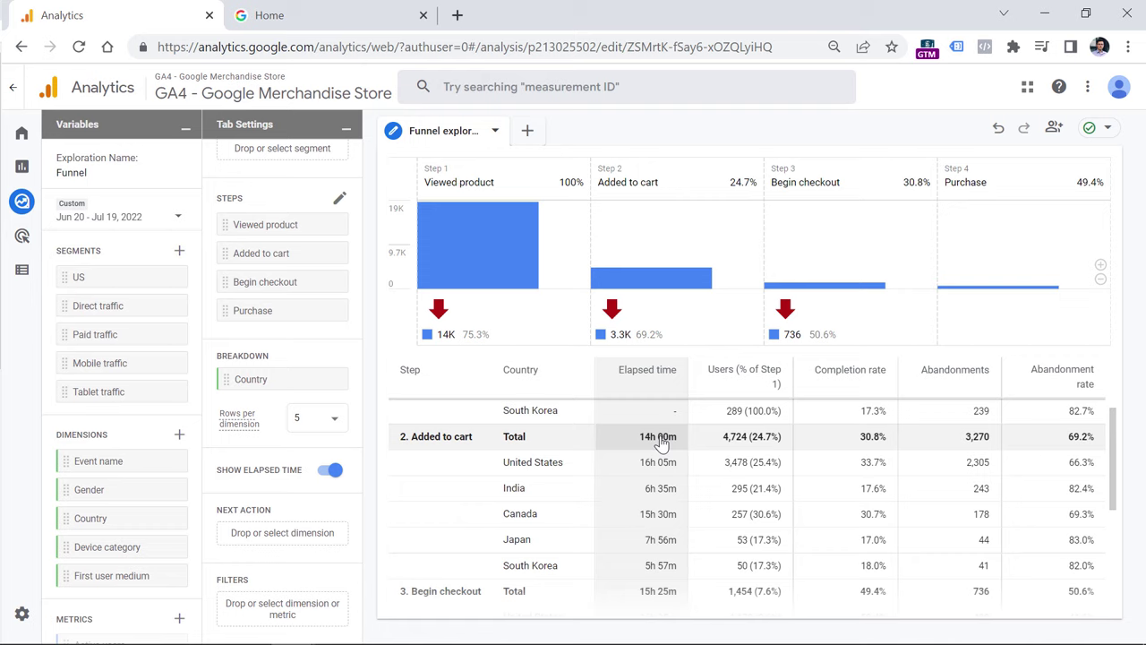
Set Next Action to Event name and check Viewed product's top next events, led by page_view
{"action": "left_click", "coordinate": [282, 537]}
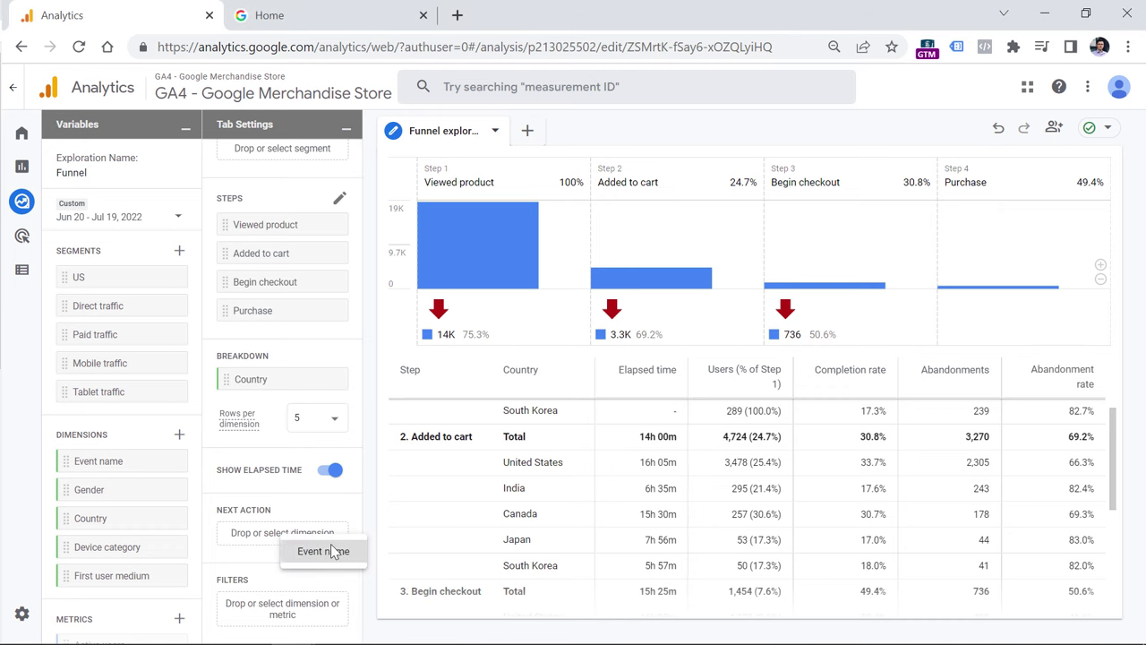
{"action": "left_click", "coordinate": [327, 551]}
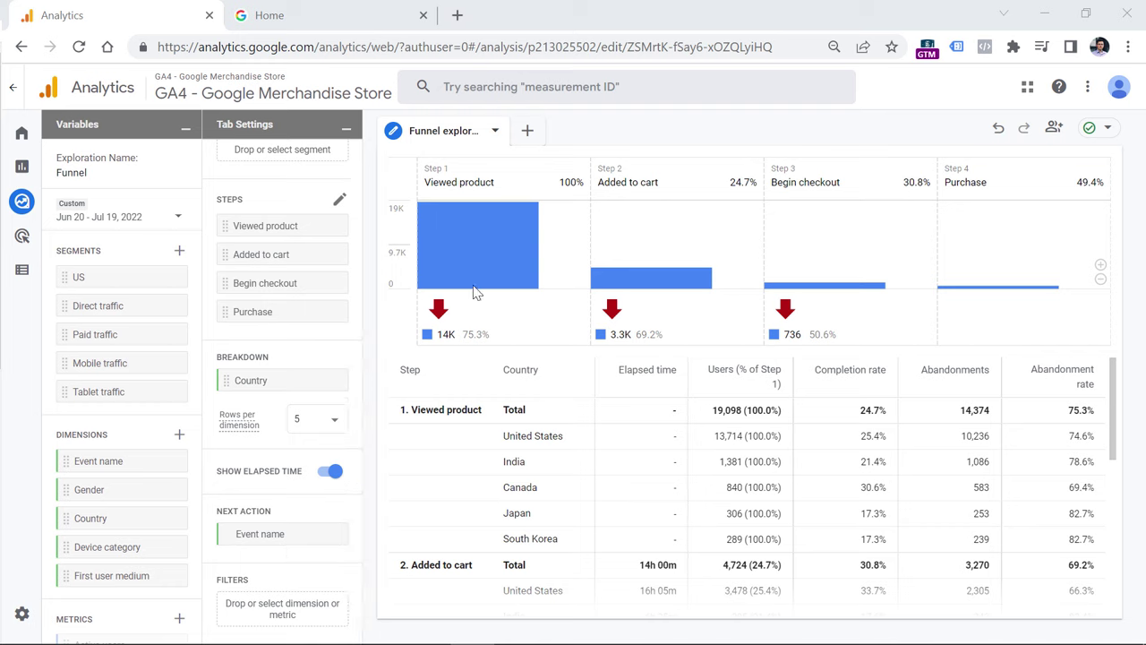
{"action": "mouse_move", "coordinate": [474, 246]}
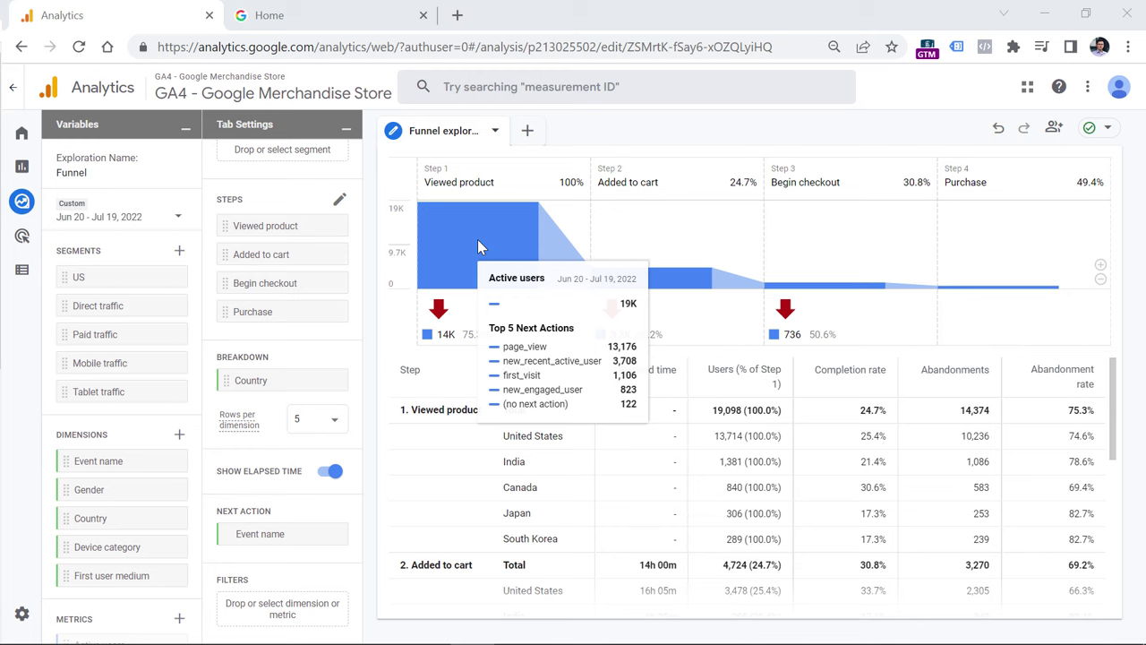
{"action": "scroll", "coordinate": [120, 403], "scroll_direction": "down", "scroll_amount": 1}
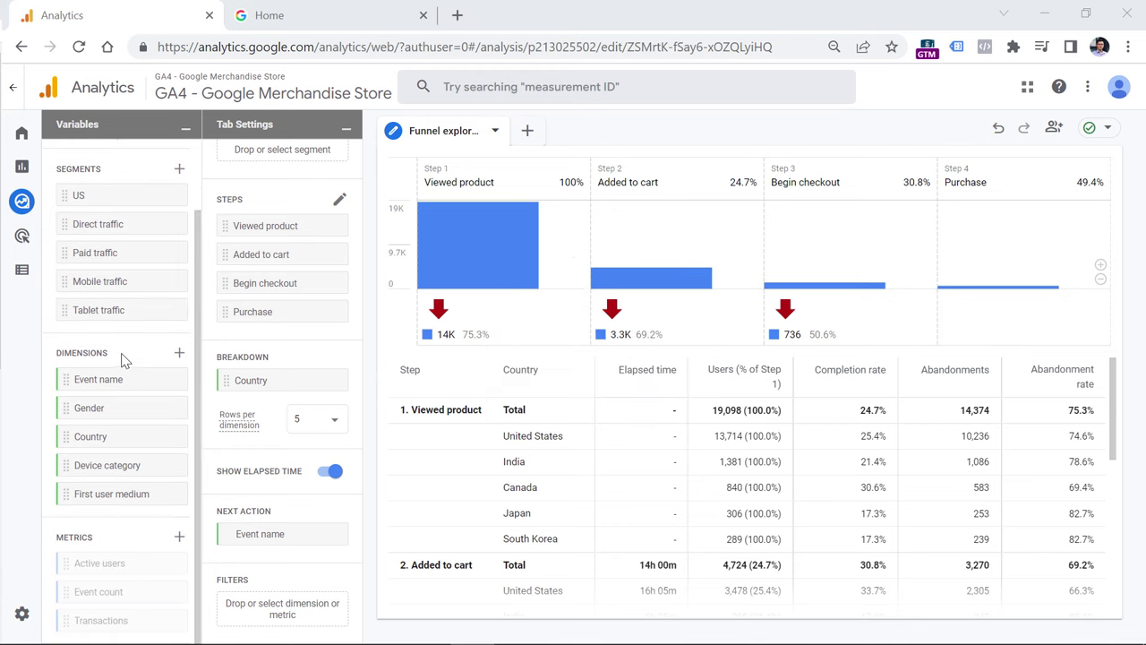
Import the Page title, Page location and Page path and screen class dimensions
{"action": "left_click", "coordinate": [179, 357]}
{"action": "left_click", "coordinate": [537, 87]}
{"action": "type", "text": "page"}
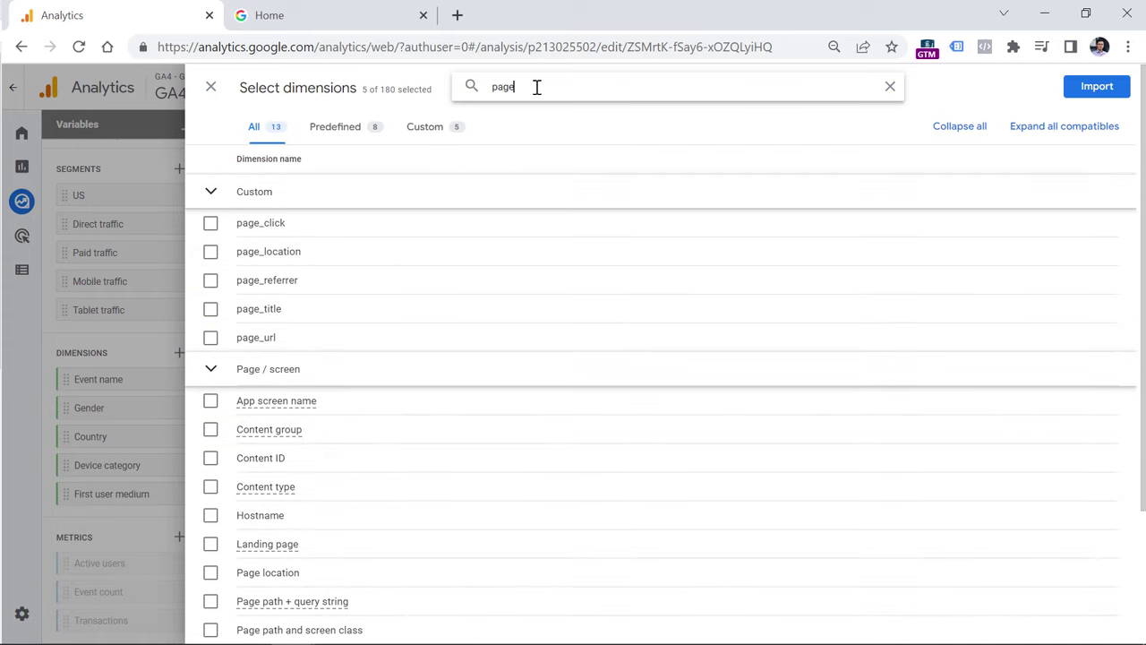
{"action": "scroll", "coordinate": [345, 379], "scroll_direction": "down", "scroll_amount": 2}
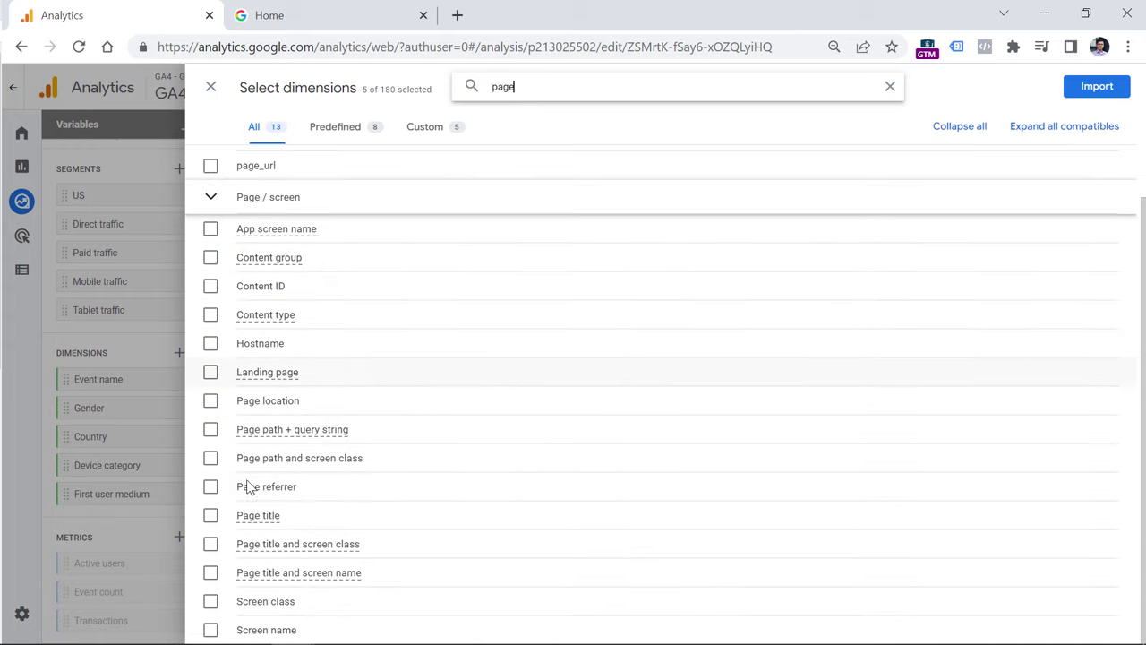
{"action": "left_click", "coordinate": [210, 516]}
{"action": "left_click", "coordinate": [210, 401]}
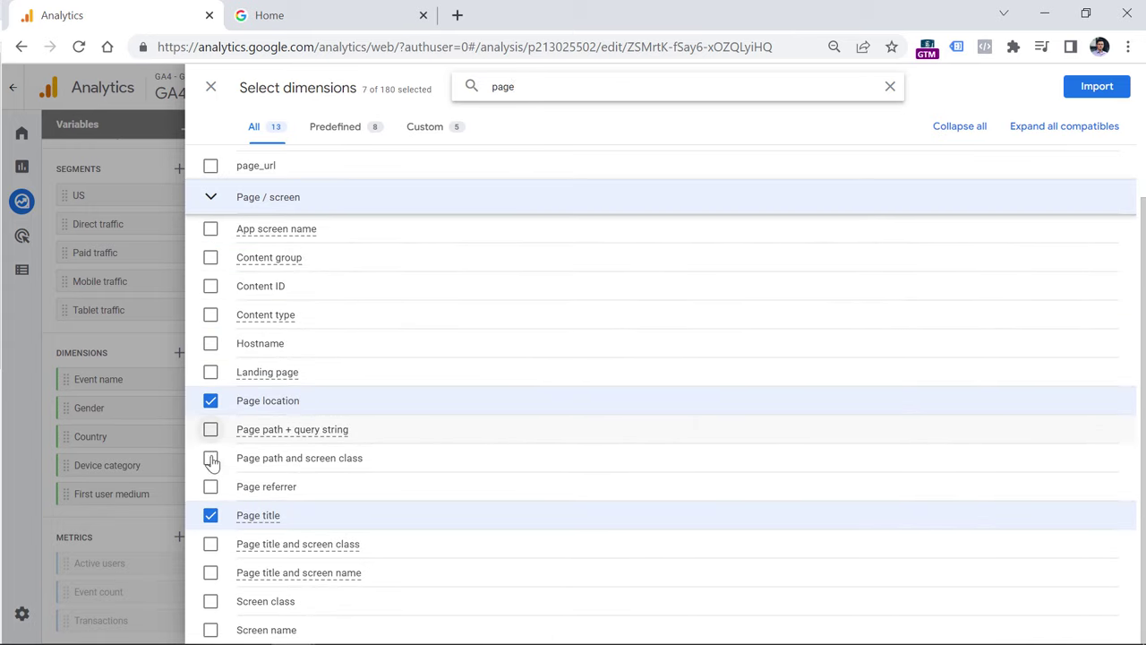
{"action": "left_click", "coordinate": [210, 459]}
{"action": "left_click", "coordinate": [1097, 86]}
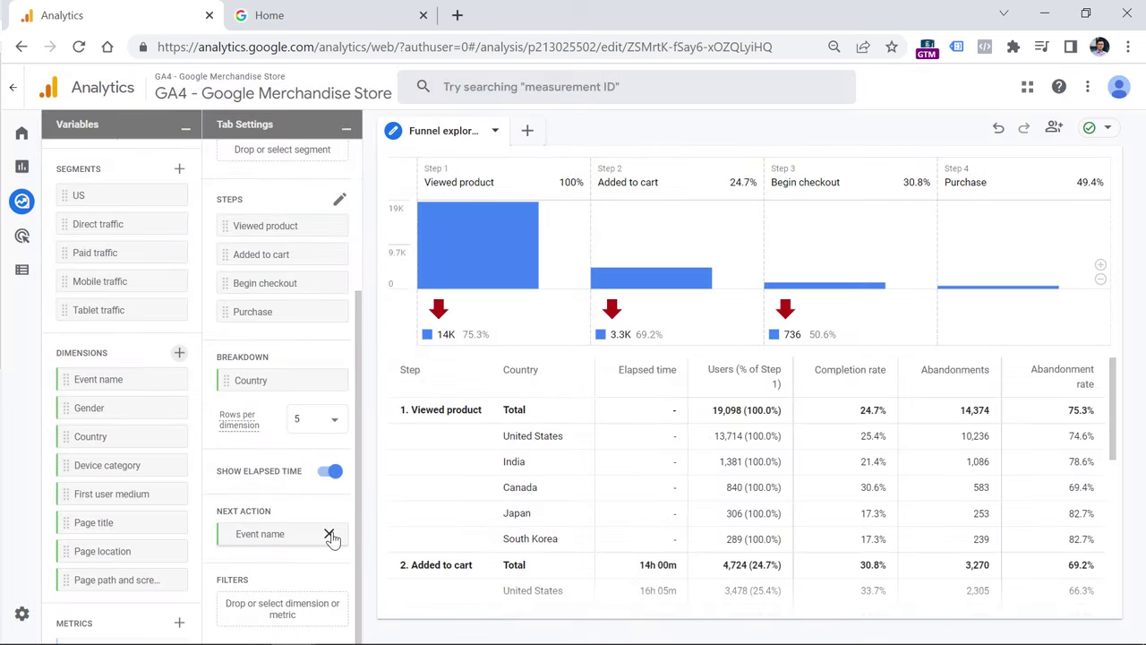
Try Page path and screen class as the next action, then clear the next action
{"action": "left_click", "coordinate": [329, 535]}
{"action": "left_click", "coordinate": [276, 534]}
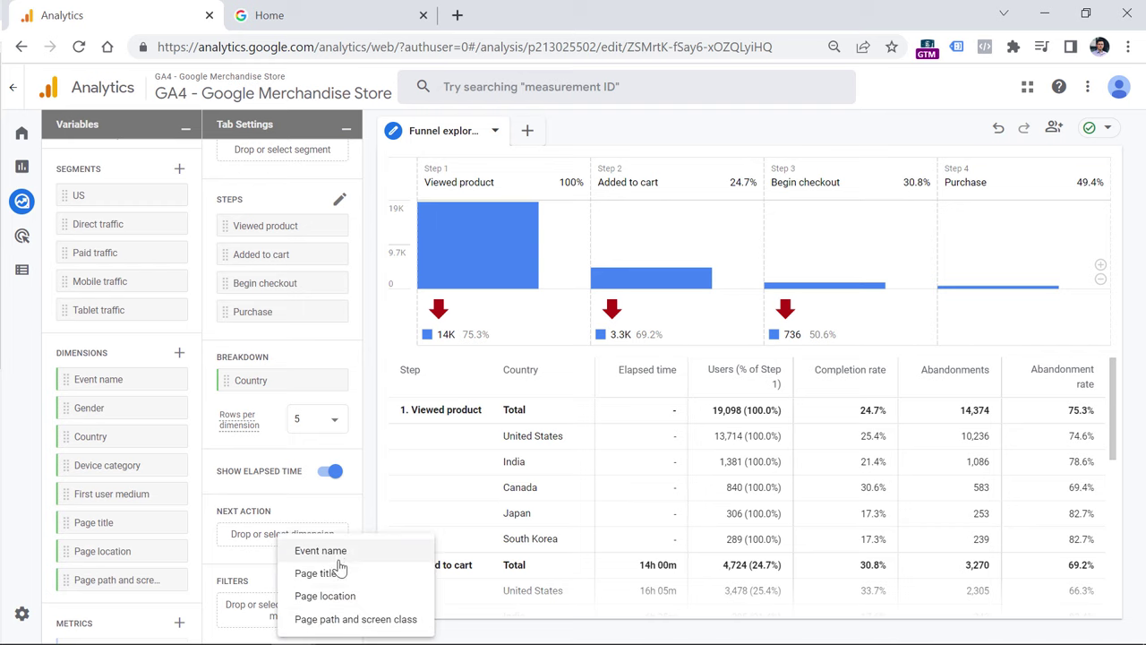
{"action": "left_click", "coordinate": [349, 620]}
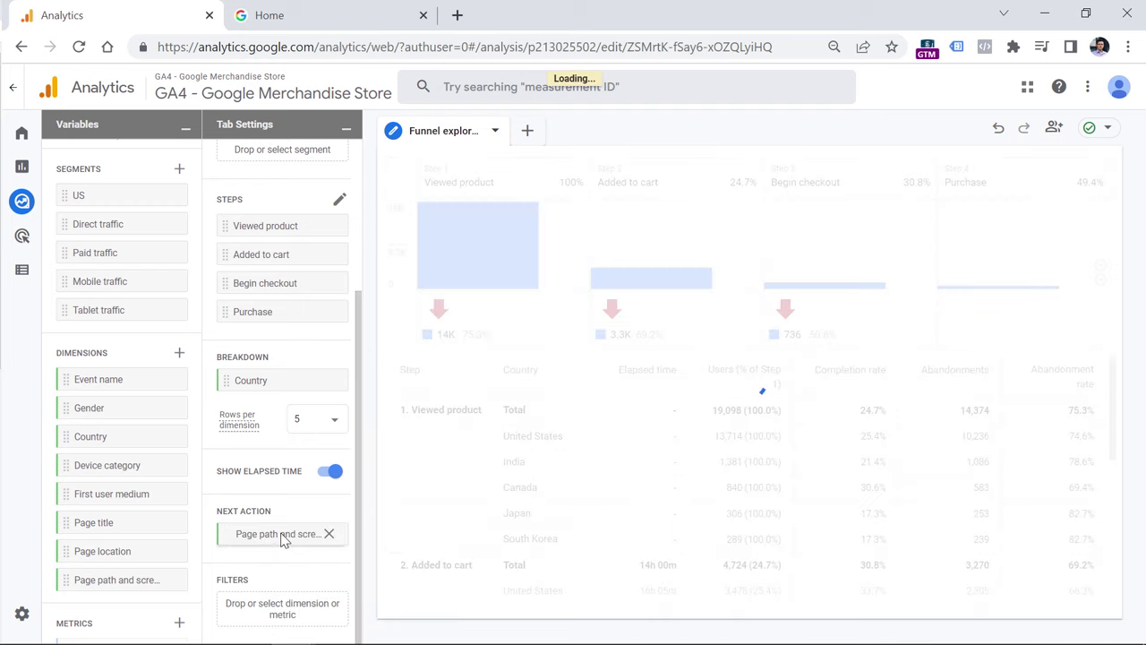
{"action": "mouse_move", "coordinate": [480, 266]}
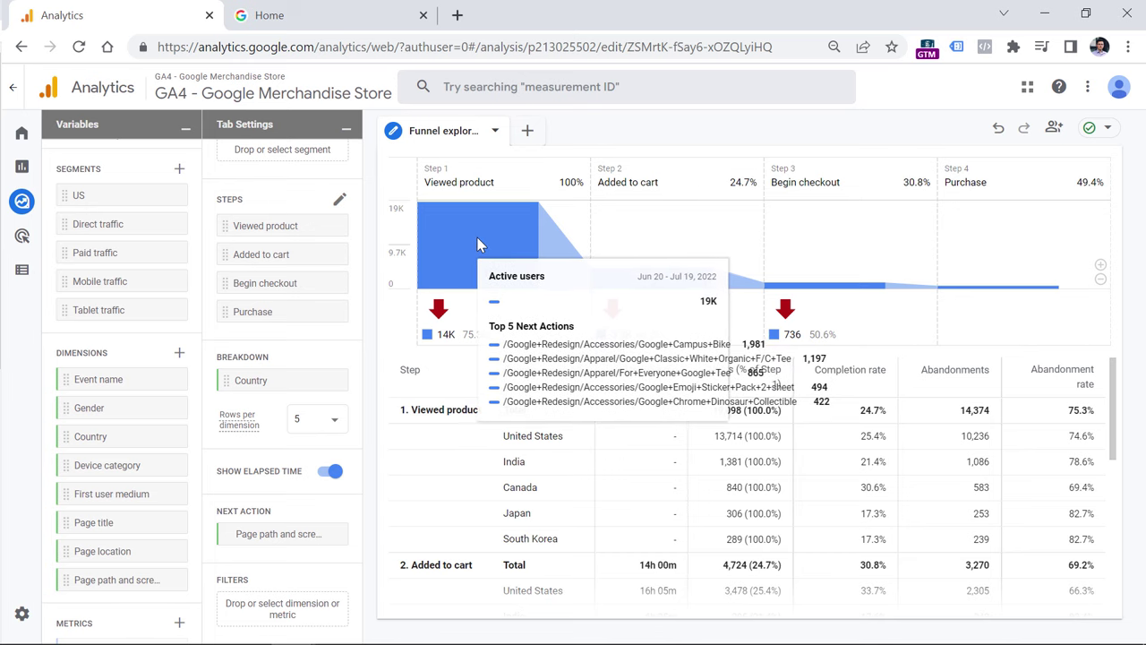
{"action": "left_click", "coordinate": [339, 534]}
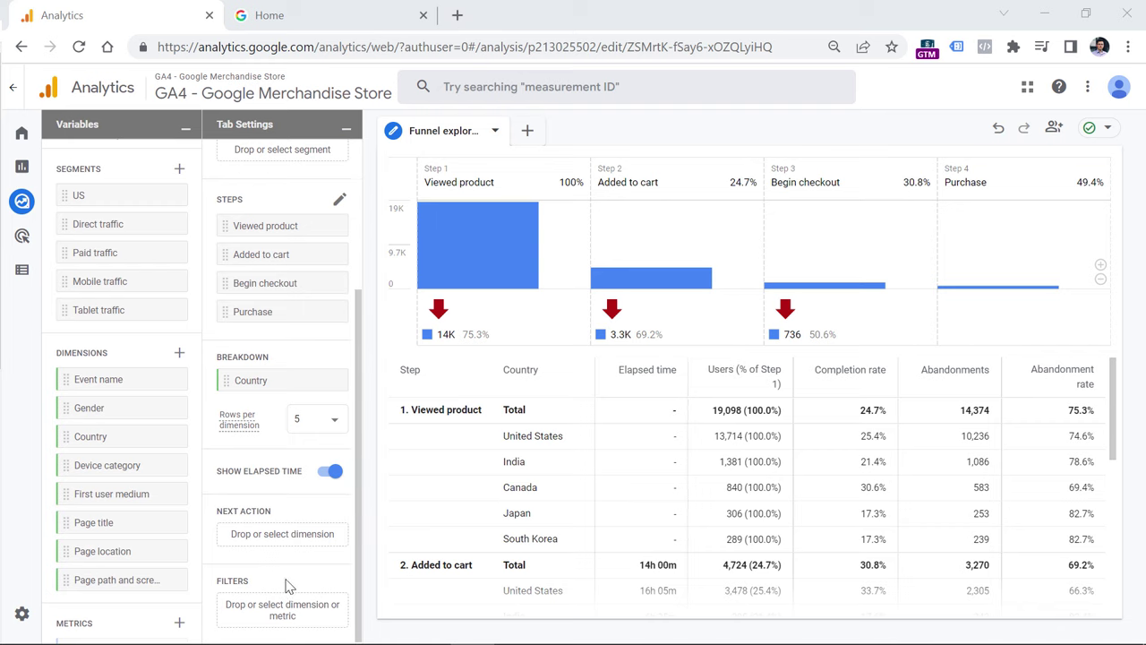
Filter the funnel to Country exactly matching 'United States' and drop the Country breakdown
{"action": "left_click", "coordinate": [282, 611]}
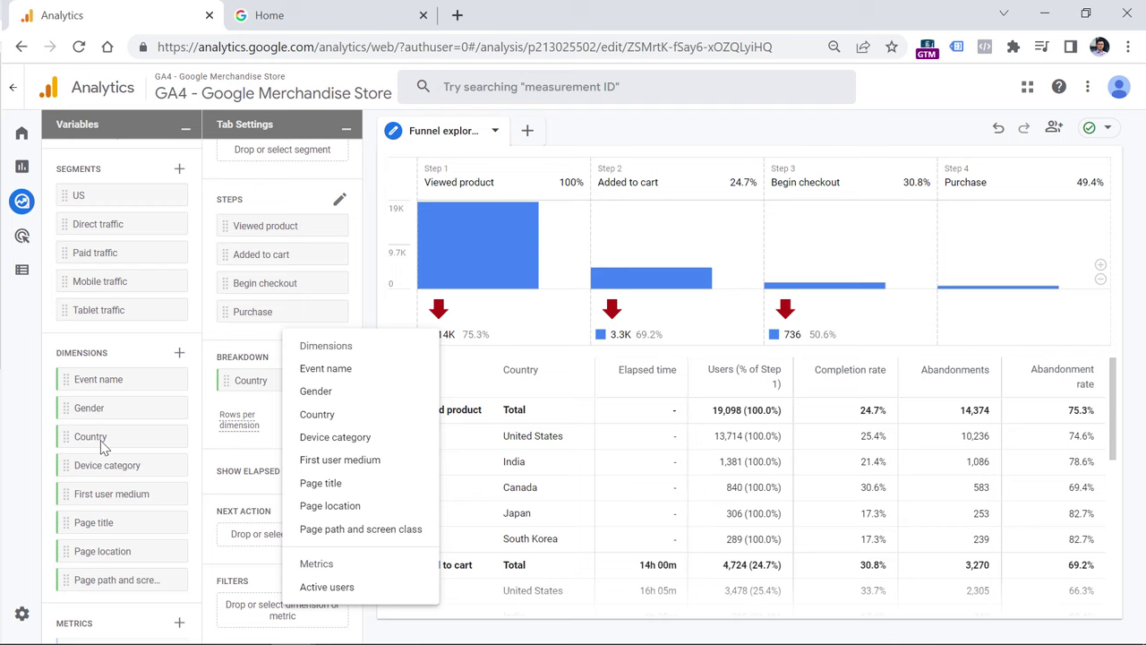
{"action": "left_click", "coordinate": [317, 415]}
{"action": "left_click", "coordinate": [278, 501]}
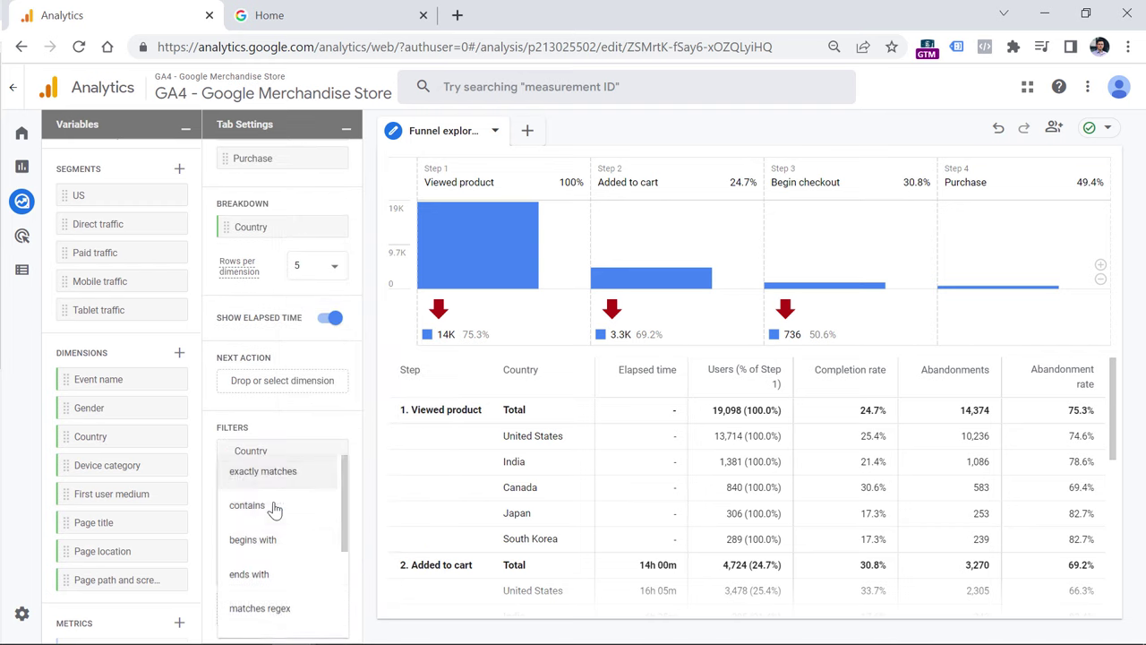
{"action": "left_click", "coordinate": [268, 471]}
{"action": "left_click", "coordinate": [265, 528]}
{"action": "type", "text": "un"}
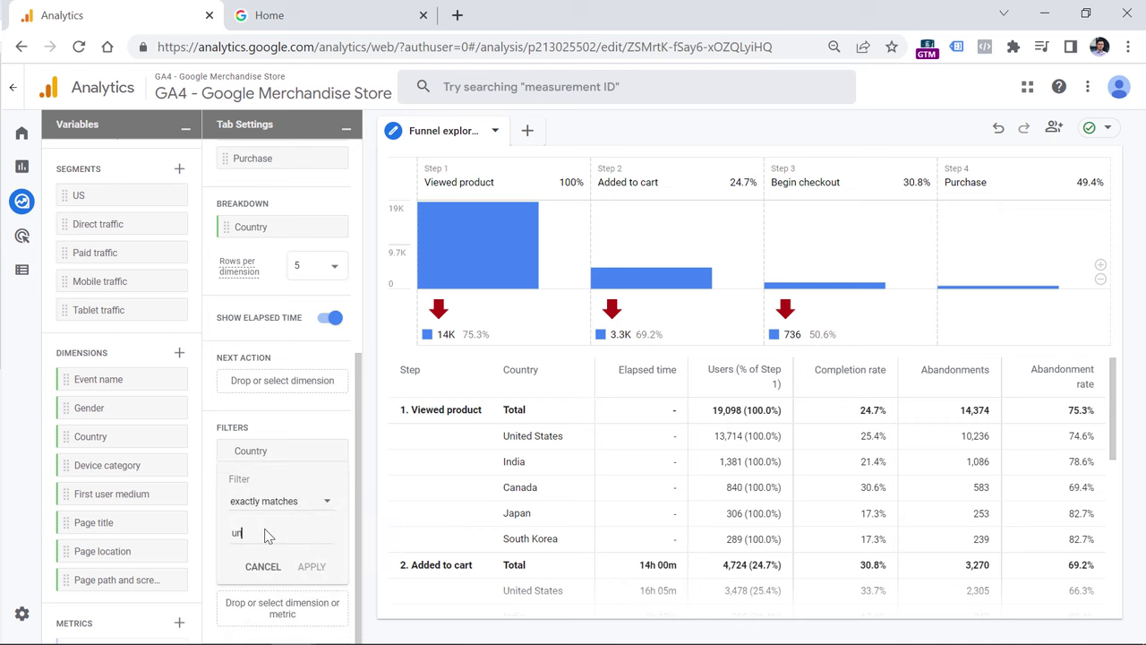
{"action": "type", "text": "ited"}
{"action": "left_click", "coordinate": [264, 557]}
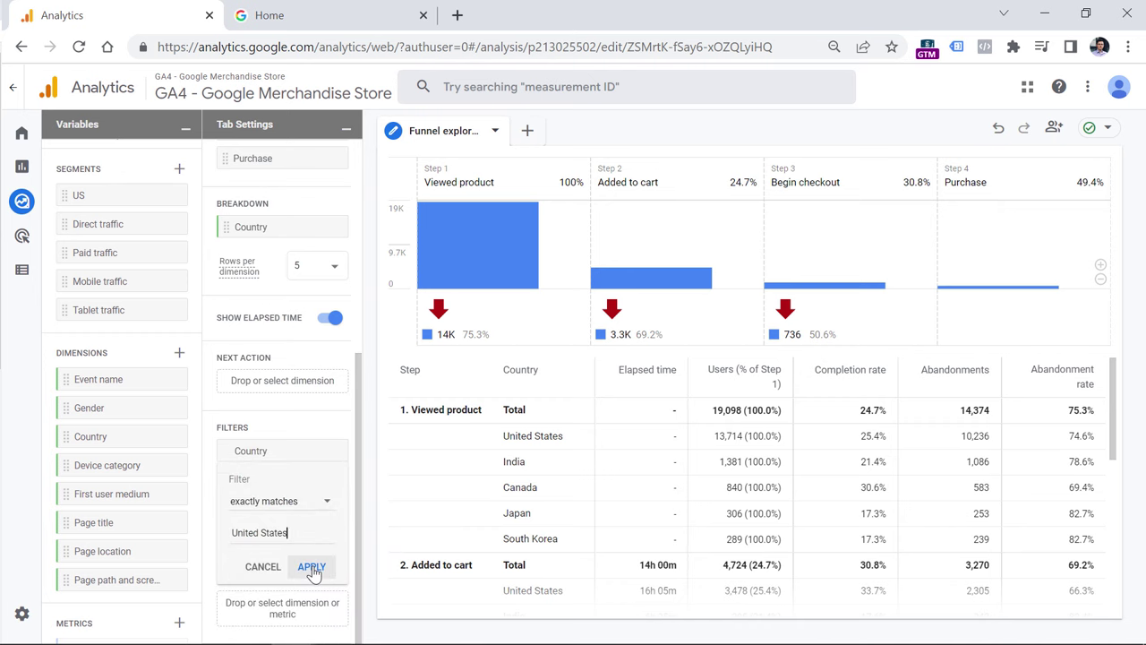
{"action": "left_click", "coordinate": [311, 568]}
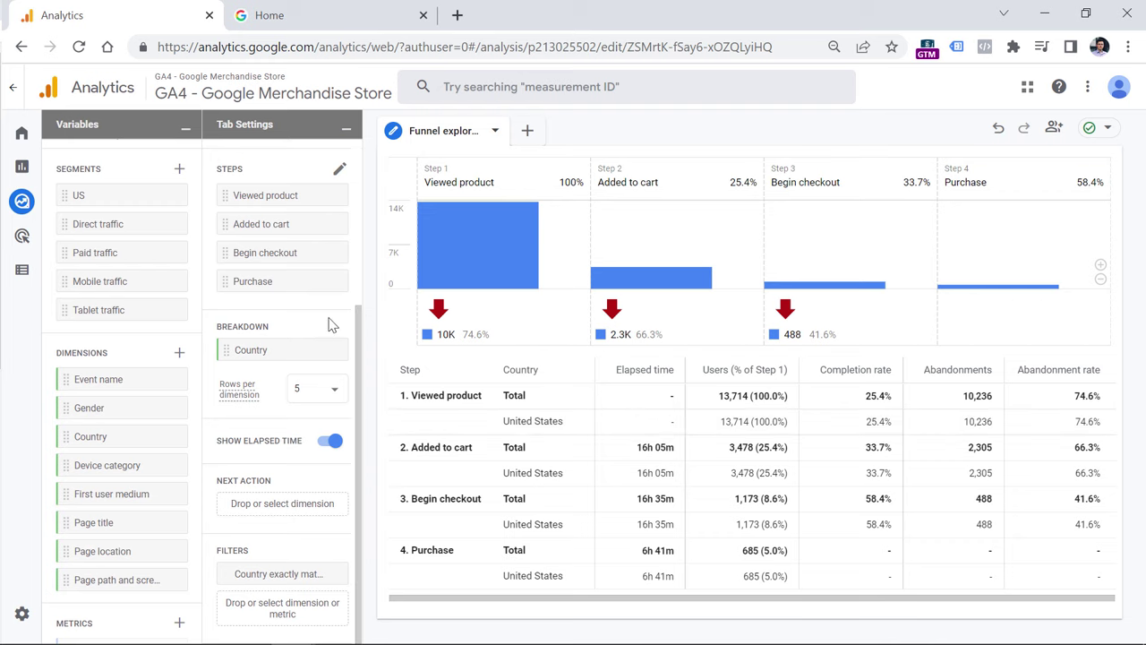
{"action": "left_click", "coordinate": [335, 356]}
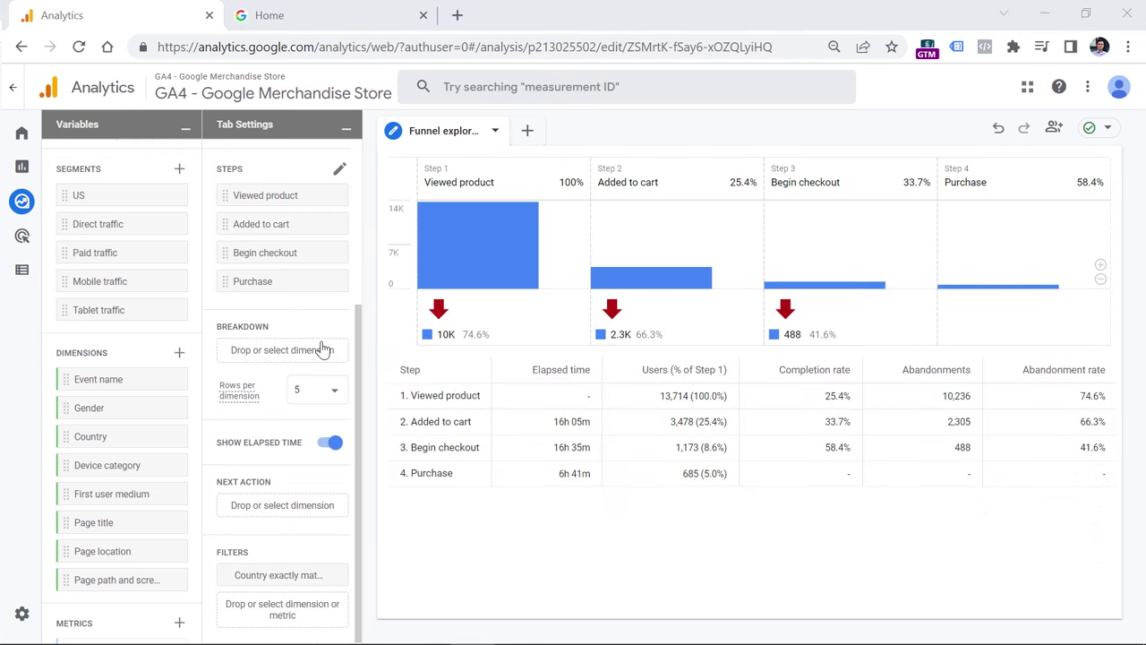
Switch the funnel to an open funnel: 13,668 users view a product and 730 reach Purchase
{"action": "scroll", "coordinate": [325, 342], "scroll_direction": "up", "scroll_amount": 3}
{"action": "left_click", "coordinate": [259, 315]}
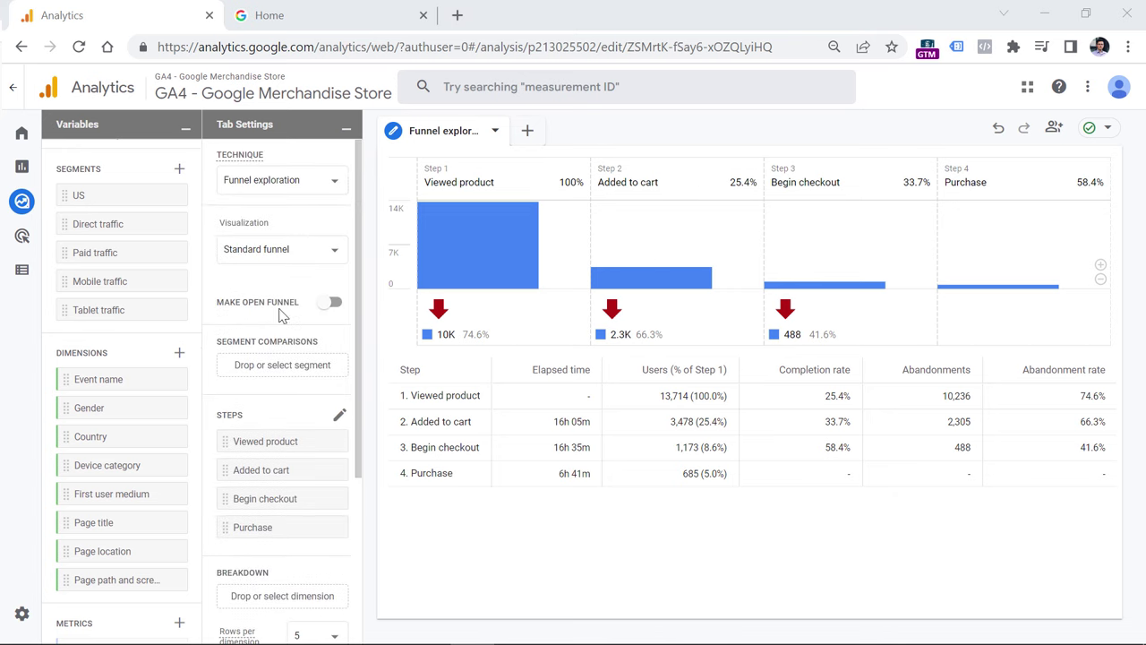
{"action": "mouse_move", "coordinate": [285, 309]}
{"action": "left_click", "coordinate": [328, 304]}
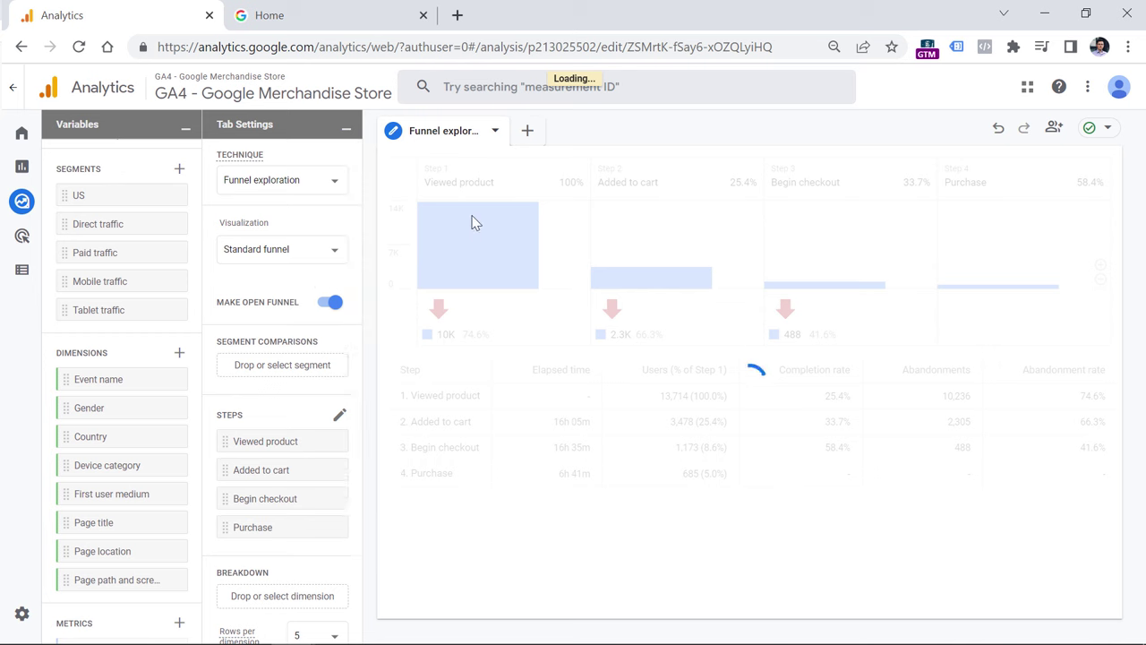
{"action": "mouse_move", "coordinate": [475, 222]}
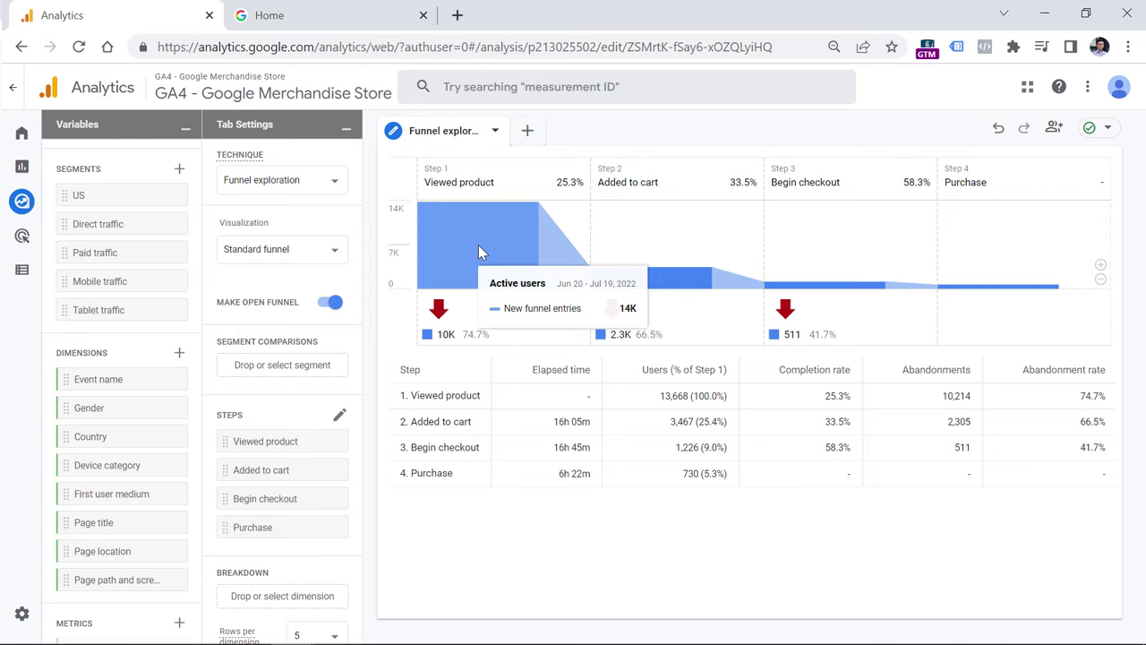
{"action": "mouse_move", "coordinate": [655, 284]}
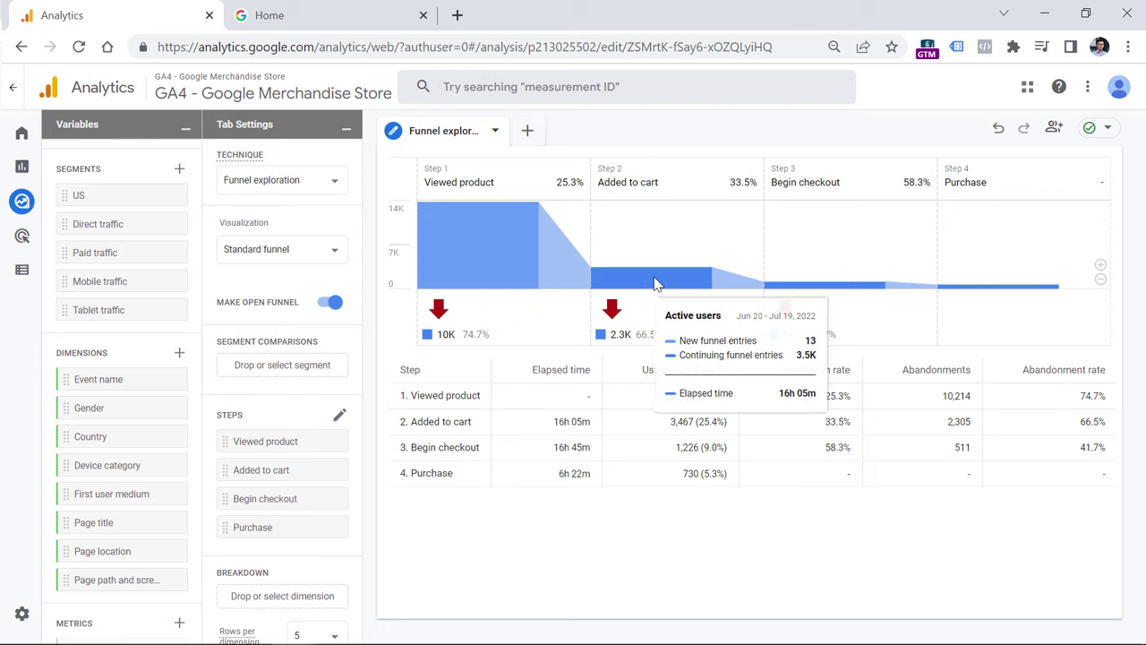